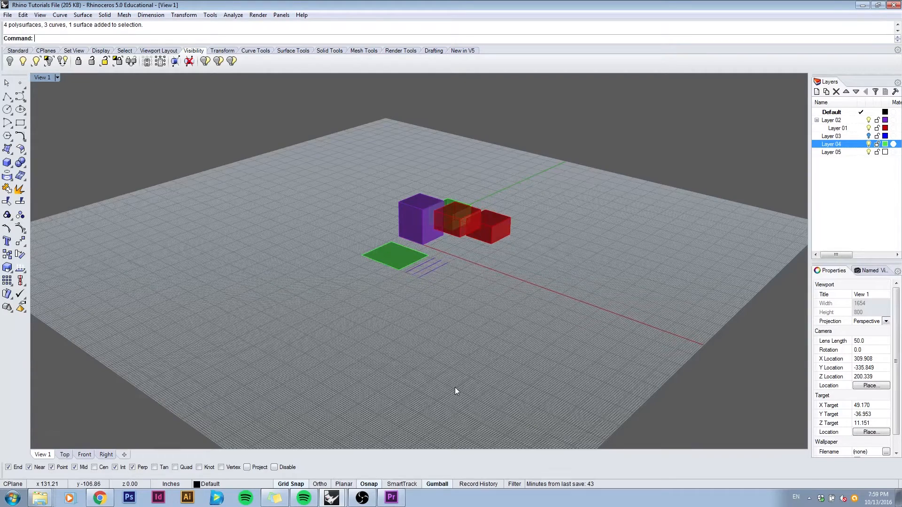
key("ctrl+a")
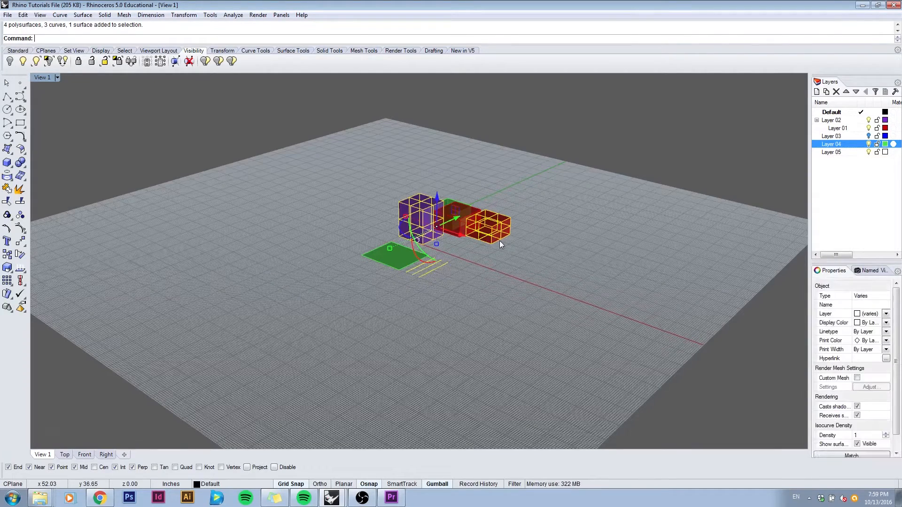
left_click(463, 255)
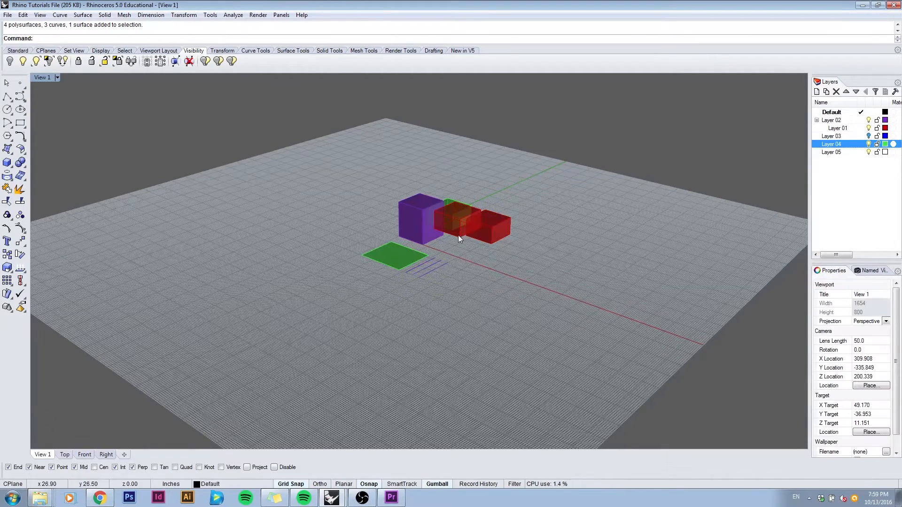
left_click(458, 235)
left_click(472, 251)
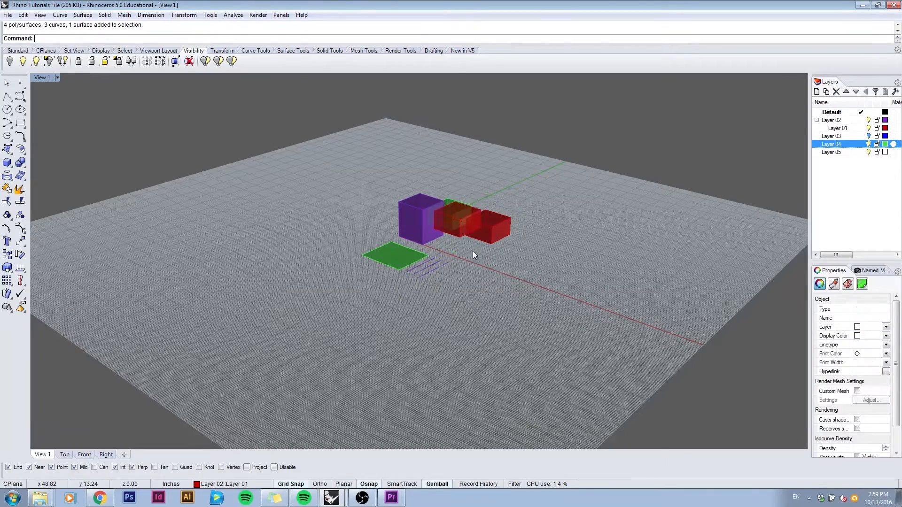
left_click(420, 253)
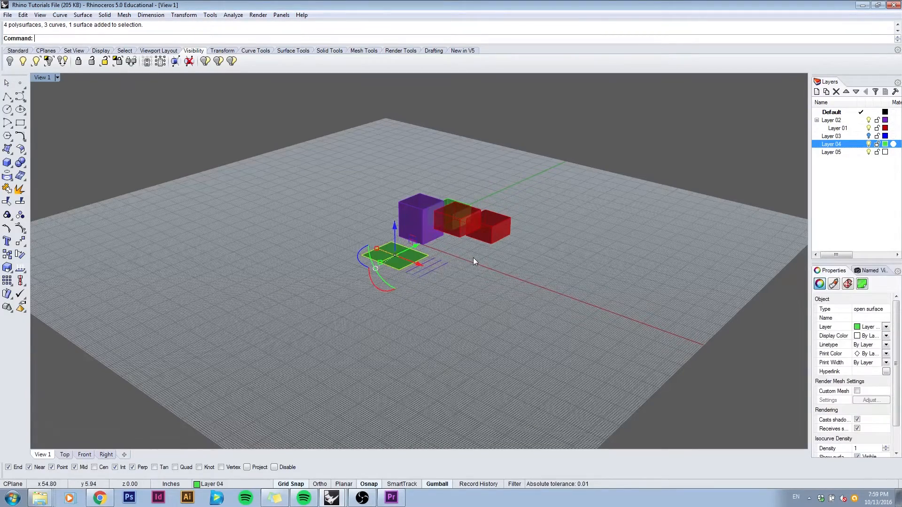
left_click(474, 260)
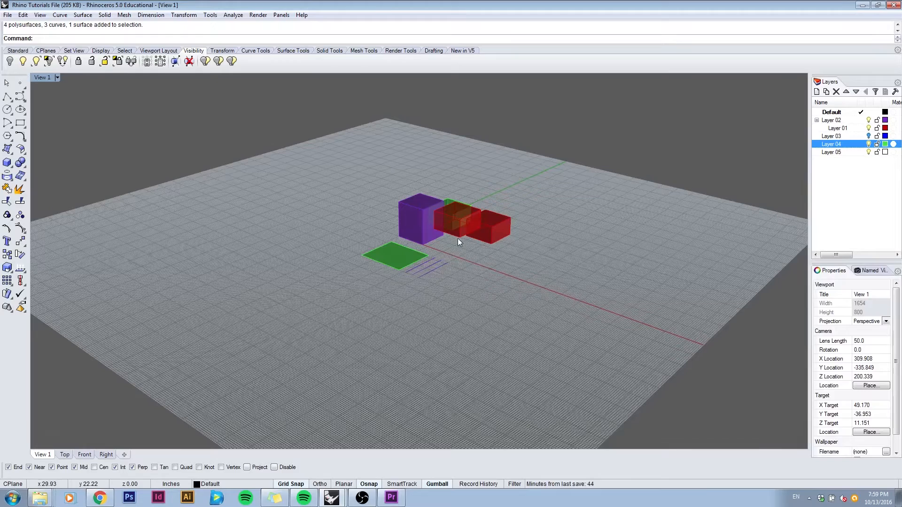
Step: Move the red box beside the purple box along the X axis with the gumball, finishing with an exact 20-inch move
left_click(459, 239)
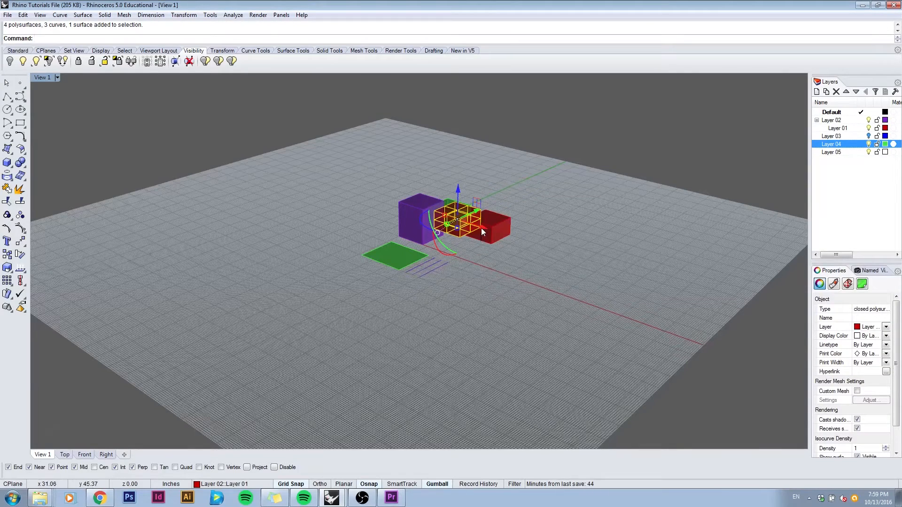
left_click_drag(483, 227, 471, 201)
left_click(489, 251)
left_click(478, 241)
left_click(485, 250)
left_click(496, 233)
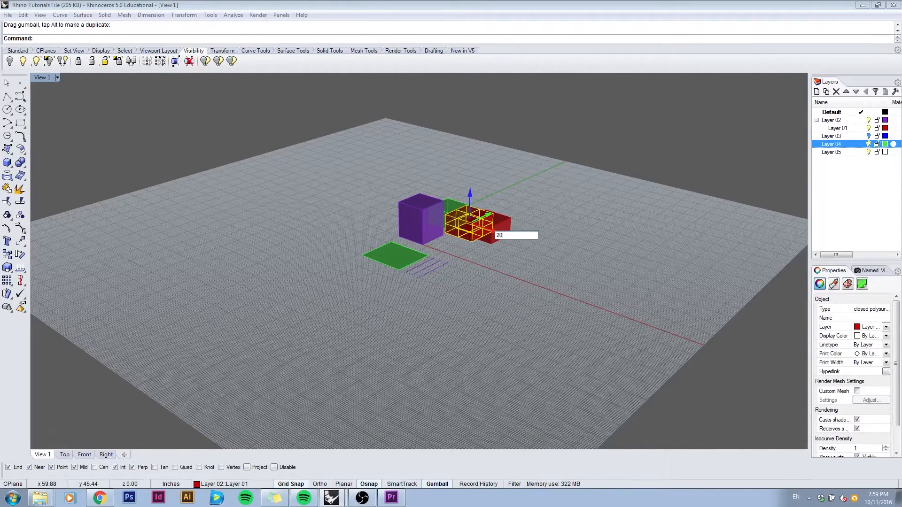
type("20")
key("Return")
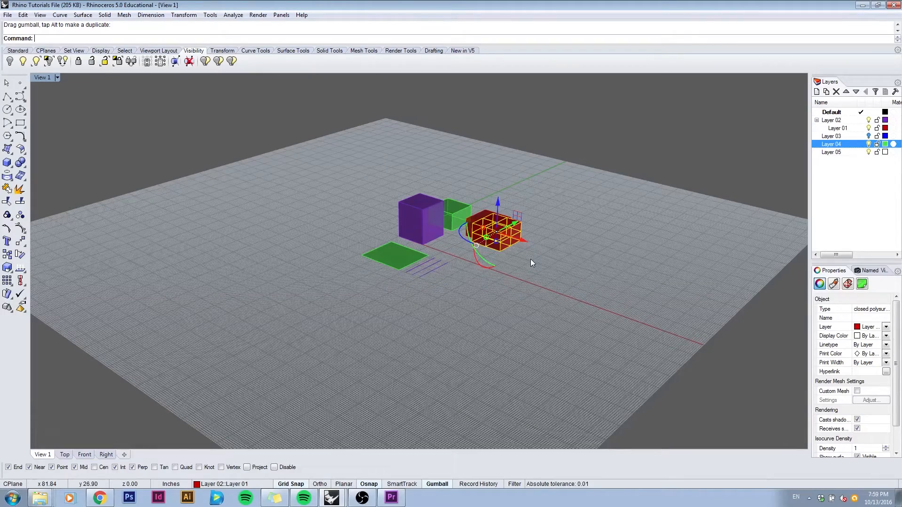
Step: Rotate the moved red box freehand with the gumball so that it is tilted against the ground plane
right_click_drag(478, 261, 422, 259)
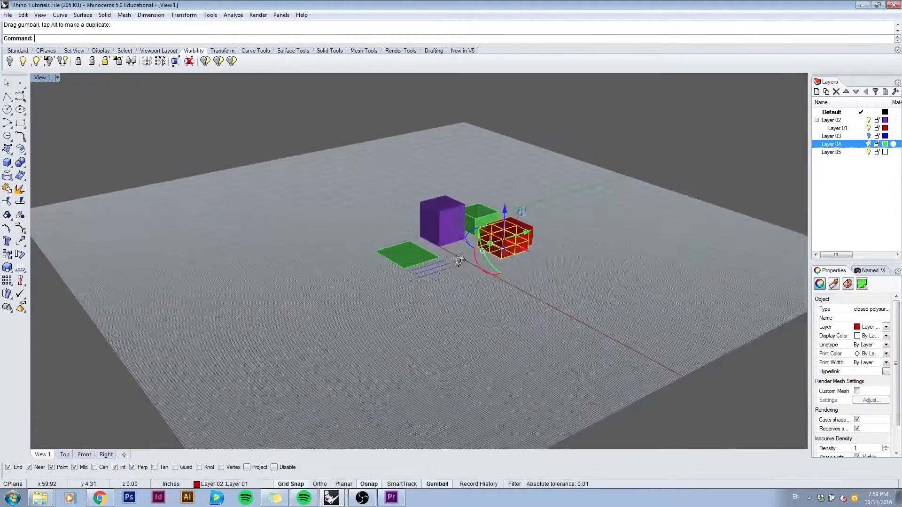
scroll(428, 257, "up", 5)
scroll(517, 237, "down", 6)
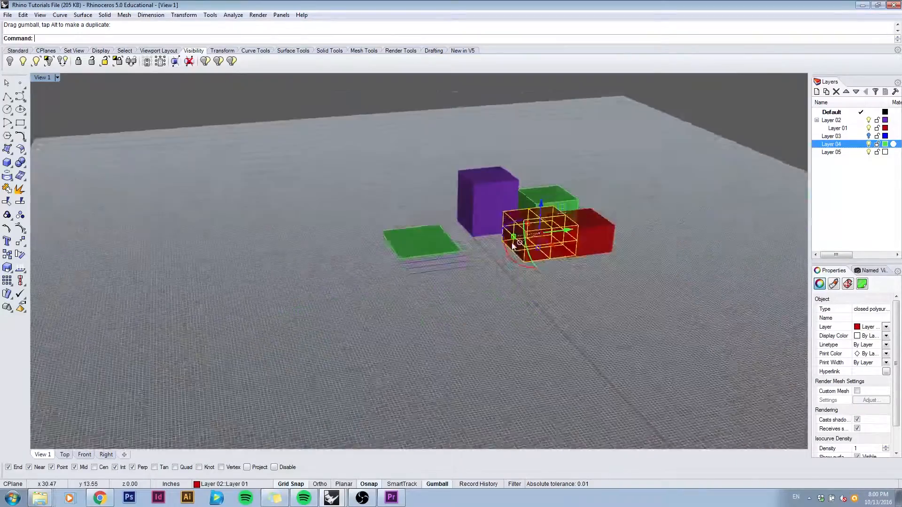
right_click_drag(493, 239, 554, 239)
scroll(547, 239, "up", 2)
right_click_drag(465, 213, 492, 243)
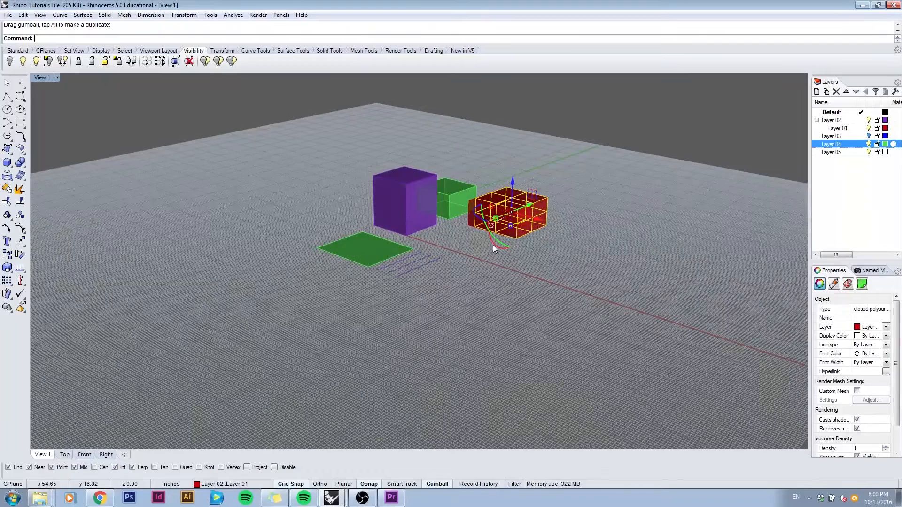
mouse_move(493, 244)
left_mouse_down()
mouse_move(492, 227)
mouse_move(492, 242)
mouse_move(487, 236)
left_mouse_up()
Step: Rotate the tilted red box by exactly 45 degrees around its green gumball axis
right_click_drag(456, 242, 581, 252)
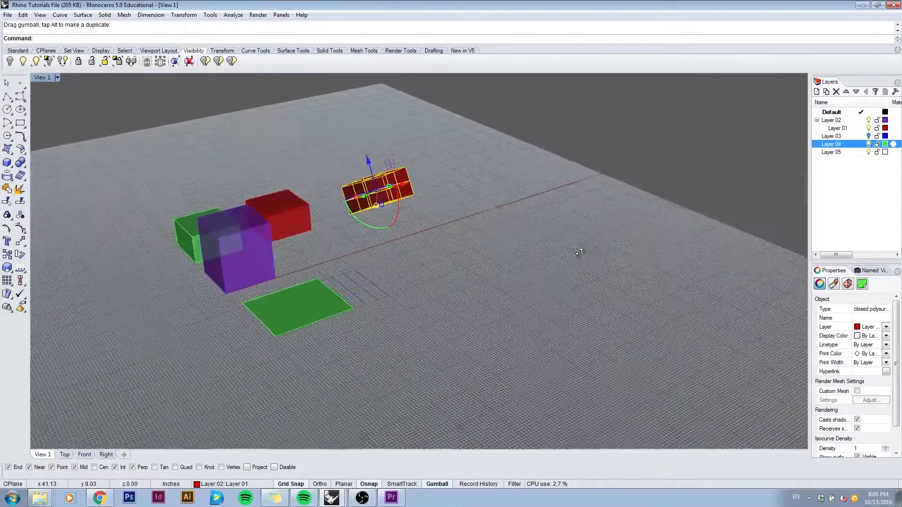
left_click(380, 230)
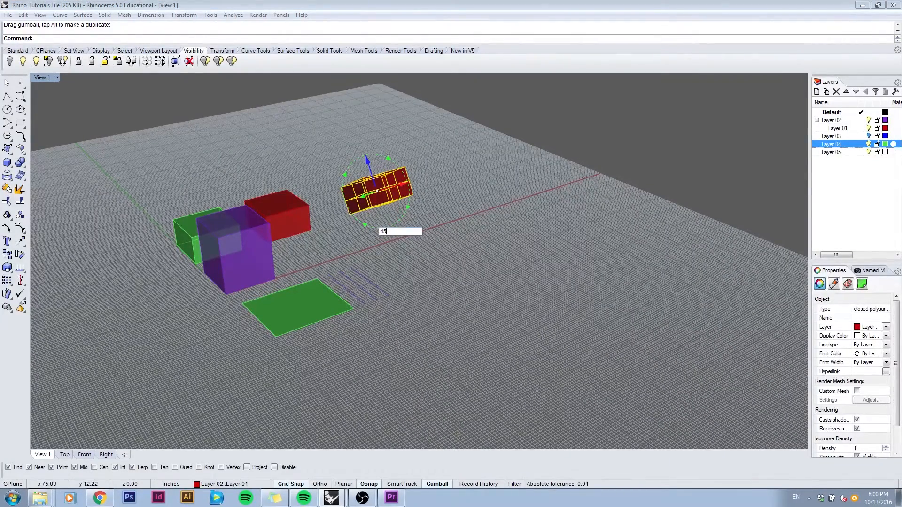
key("Return")
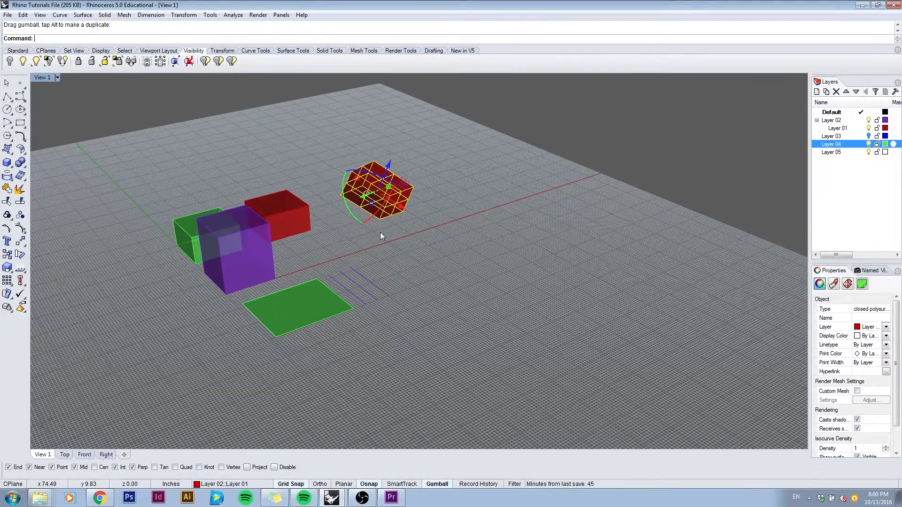
Step: Stretch the rotated red box slightly along its red axis with the gumball scale handle and deselect it
right_click_drag(394, 232, 423, 230)
scroll(362, 202, "up", 2)
scroll(362, 200, "up", 1)
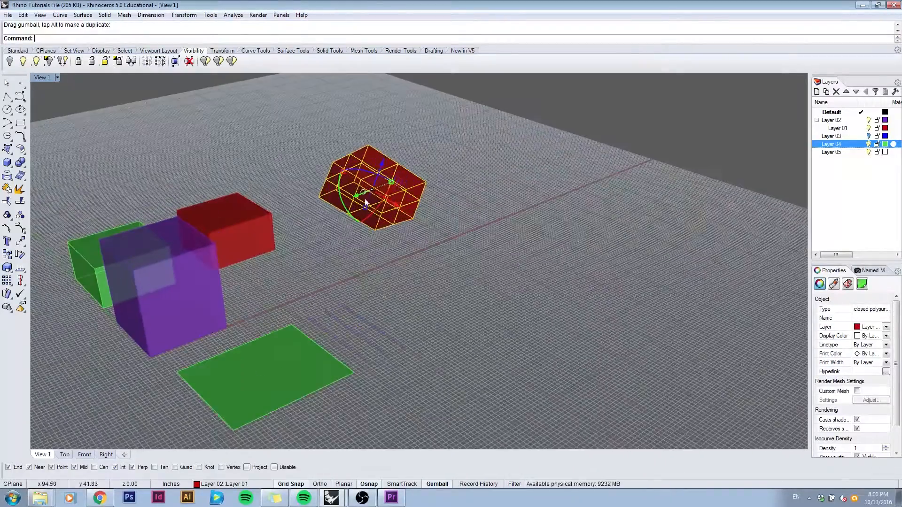
scroll(376, 188, "up", 3)
right_click_drag(367, 191, 350, 192)
mouse_move(351, 192)
left_mouse_down()
mouse_move(373, 177)
mouse_move(383, 177)
mouse_move(352, 188)
mouse_move(403, 181)
mouse_move(358, 190)
left_mouse_up()
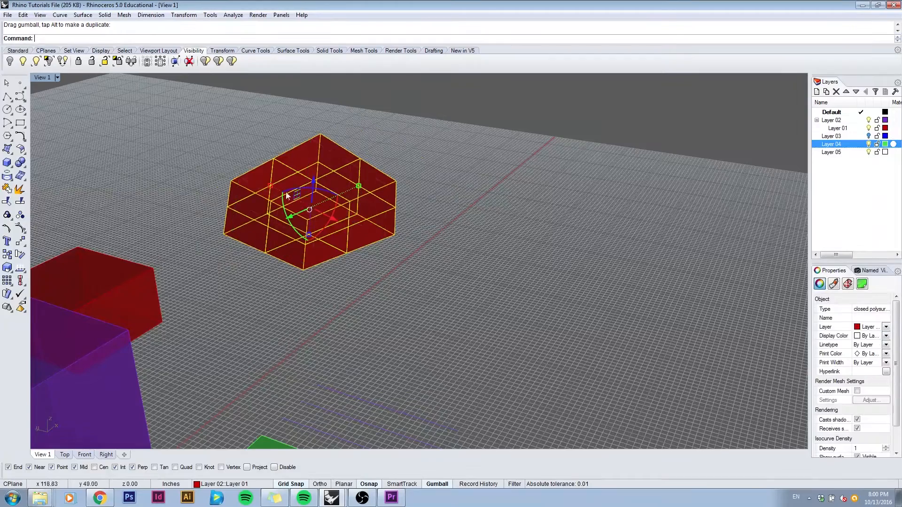
mouse_move(271, 185)
left_mouse_down()
mouse_move(238, 170)
mouse_move(266, 178)
left_mouse_up()
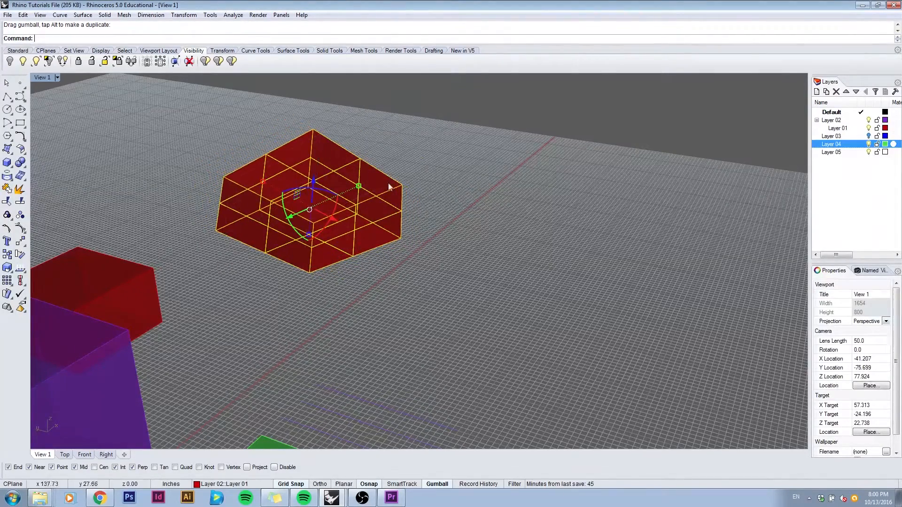
left_click(452, 185)
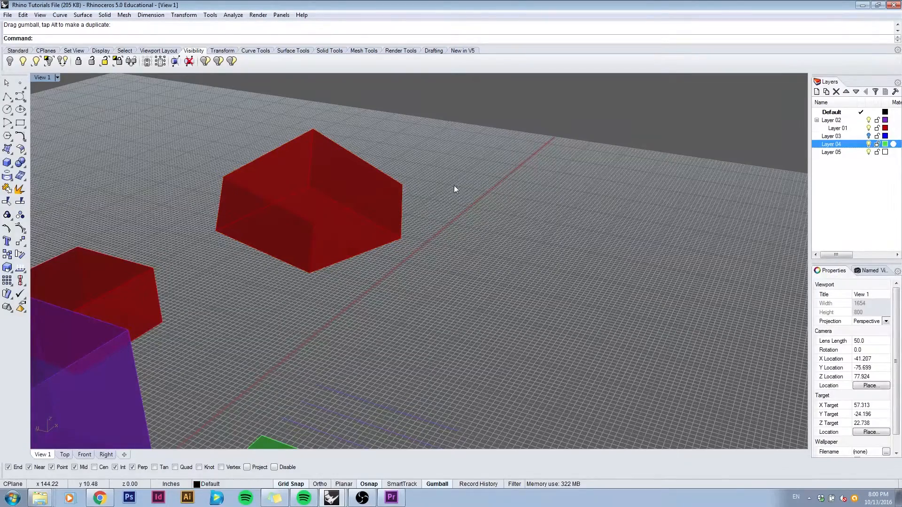
Step: Turn on Grid Snap and reposition the flat green surface in grid increments
scroll(434, 193, "down", 3)
right_click_drag(434, 193, 272, 234)
right_click_drag(273, 234, 438, 236, "shift")
scroll(439, 236, "down", 1)
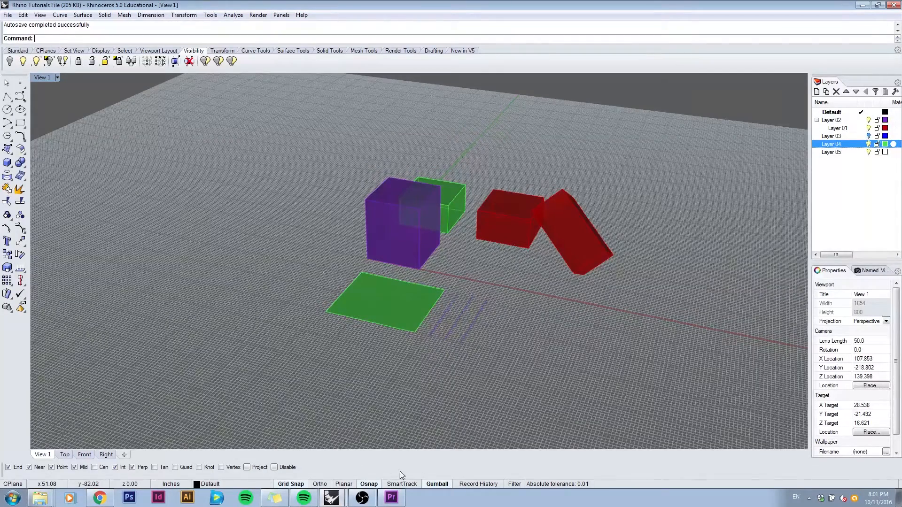
left_click(290, 484)
left_click(518, 235)
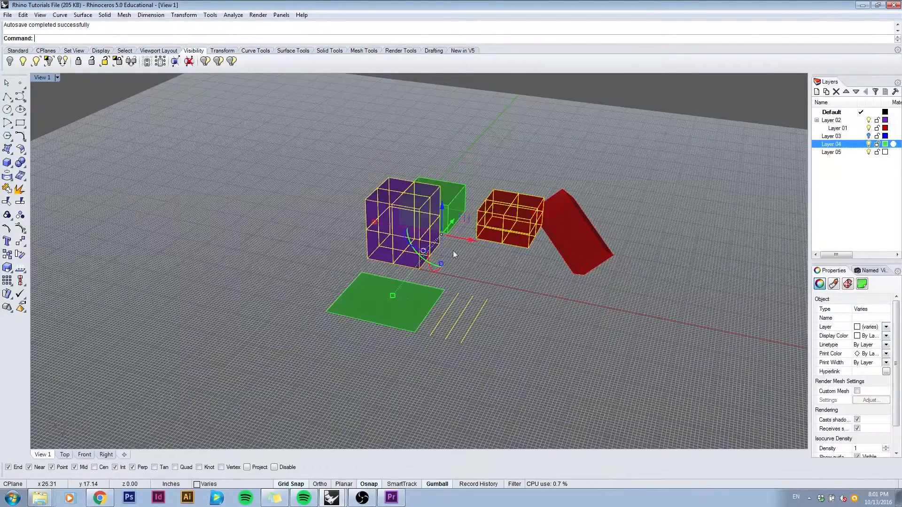
left_click(410, 300)
right_click_drag(450, 288, 424, 286)
left_click_drag(421, 276, 415, 278)
right_click_drag(340, 317, 340, 233, "ctrl")
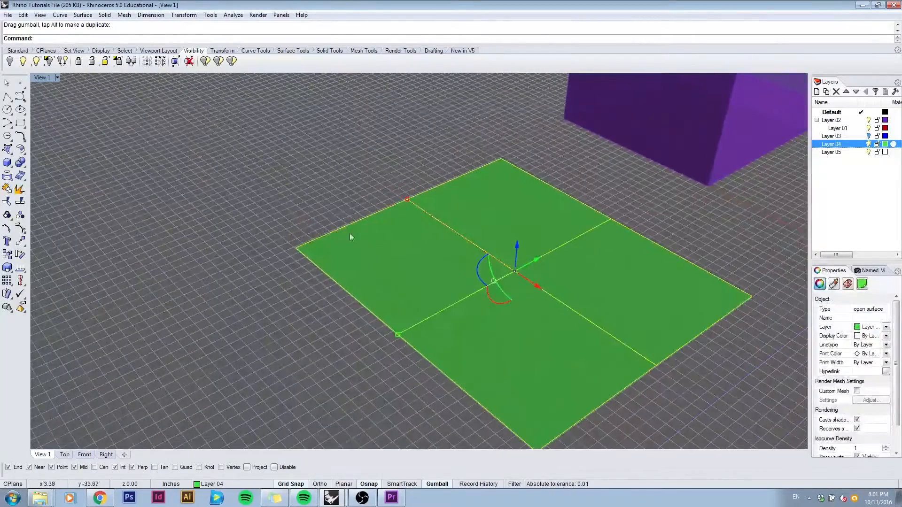
left_click_drag(528, 255, 517, 271)
Step: Turn off Grid Snap, undo the last drag of the green surface and clear the selection
left_click(301, 486)
key("ctrl+z")
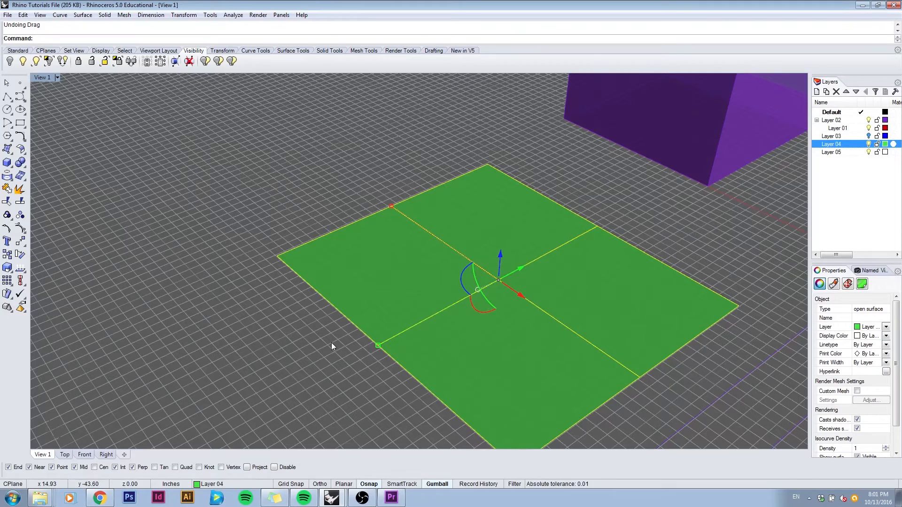
key("Escape")
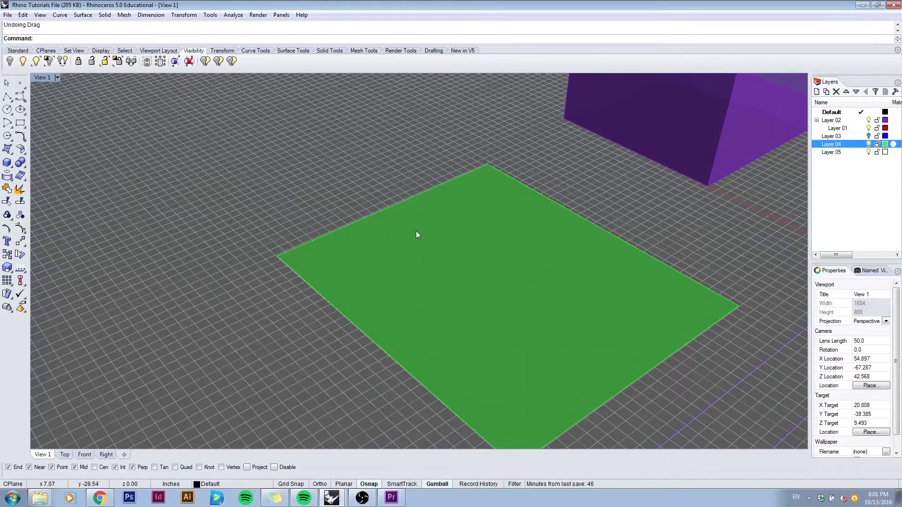
Step: Turn on Ortho and shift the flat green surface in the negative X direction with the Move command
scroll(418, 232, "down", 10)
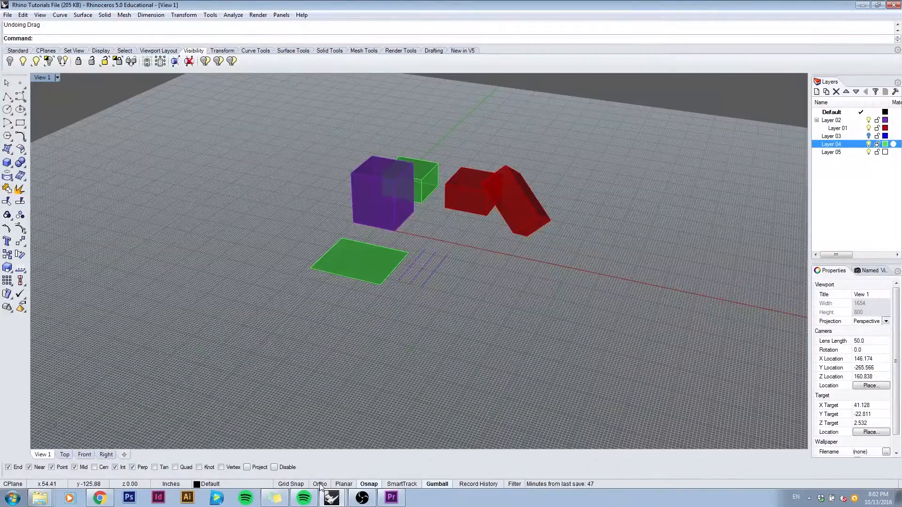
left_click(320, 485)
left_click(379, 272)
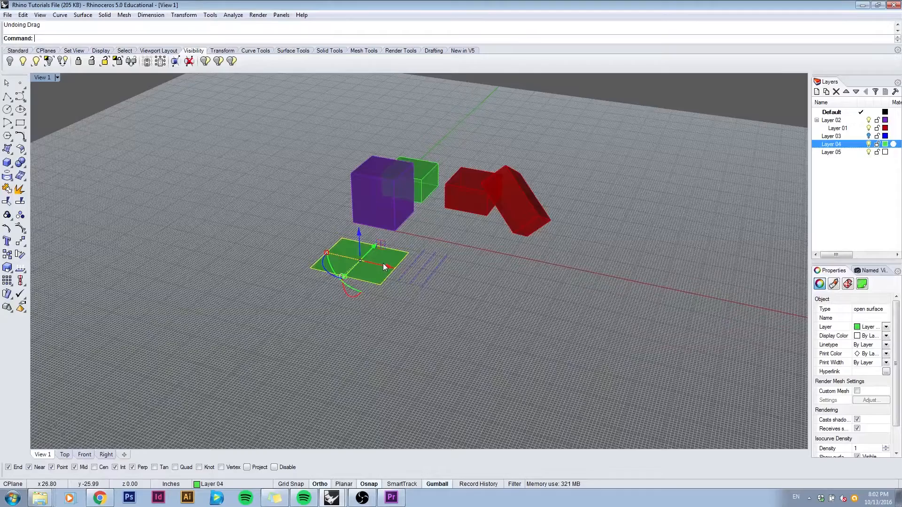
type("Move")
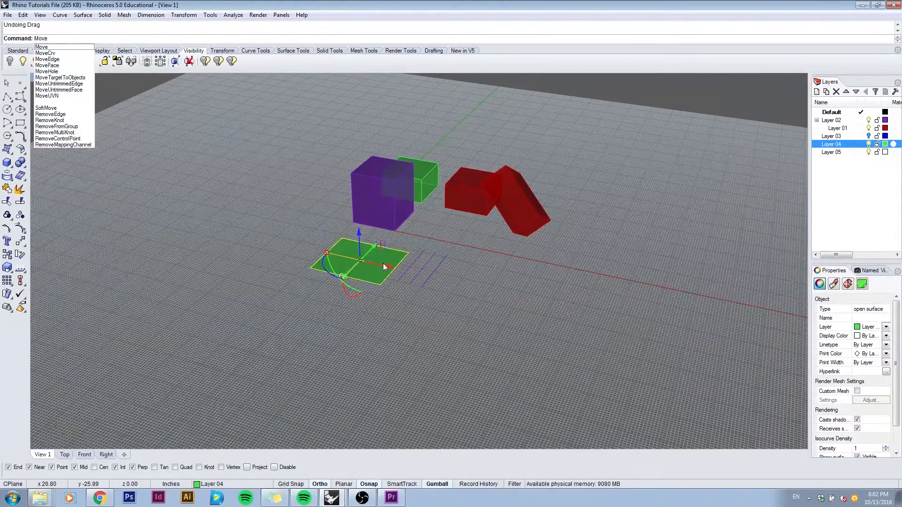
key("Return")
left_click(664, 267)
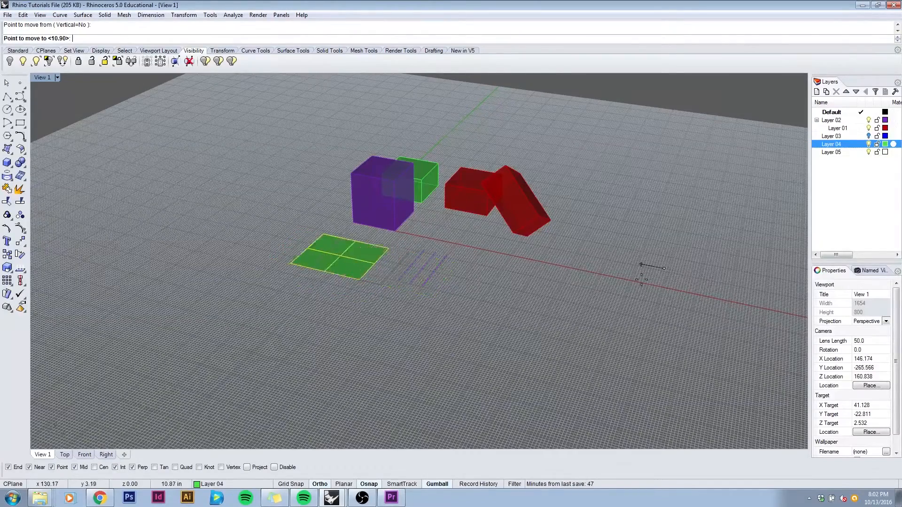
left_click(606, 257)
key("Escape")
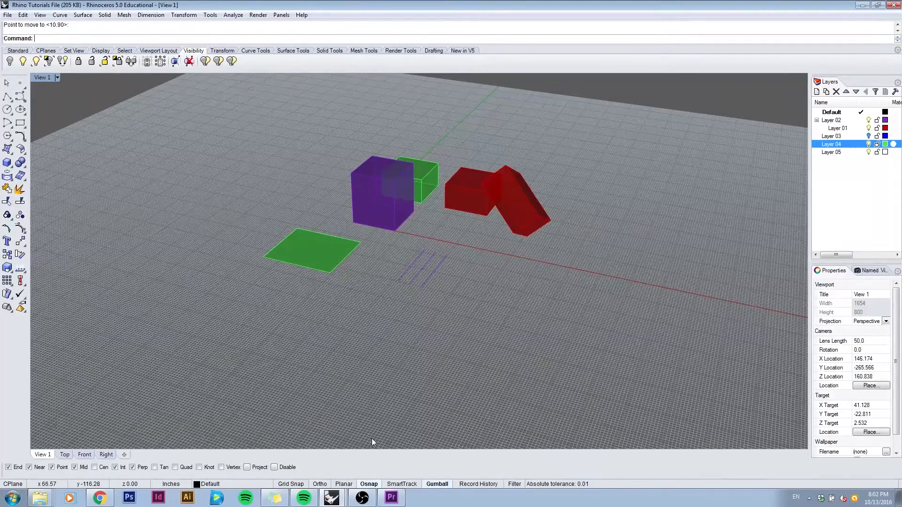
Step: With Planar off, draw a one-segment polyline from an upper corner of the purple box to a point on the ground plane
left_click(346, 484)
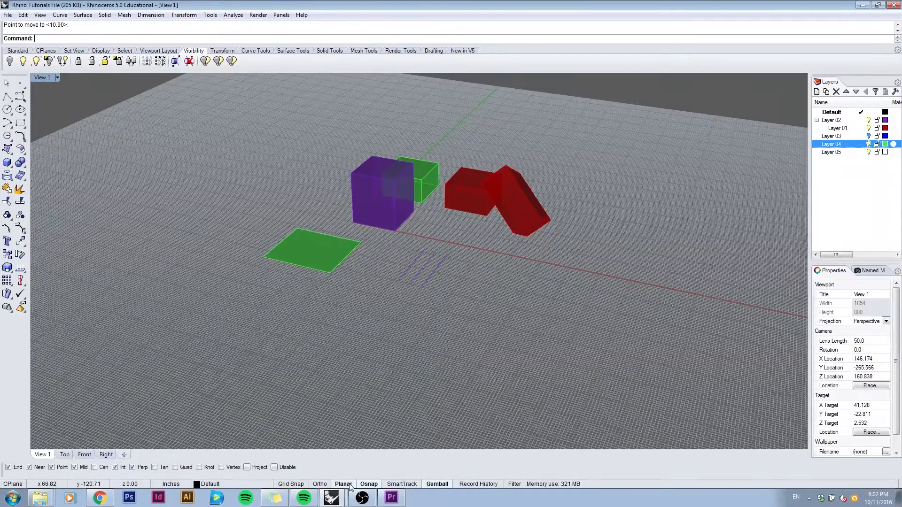
left_click(346, 486)
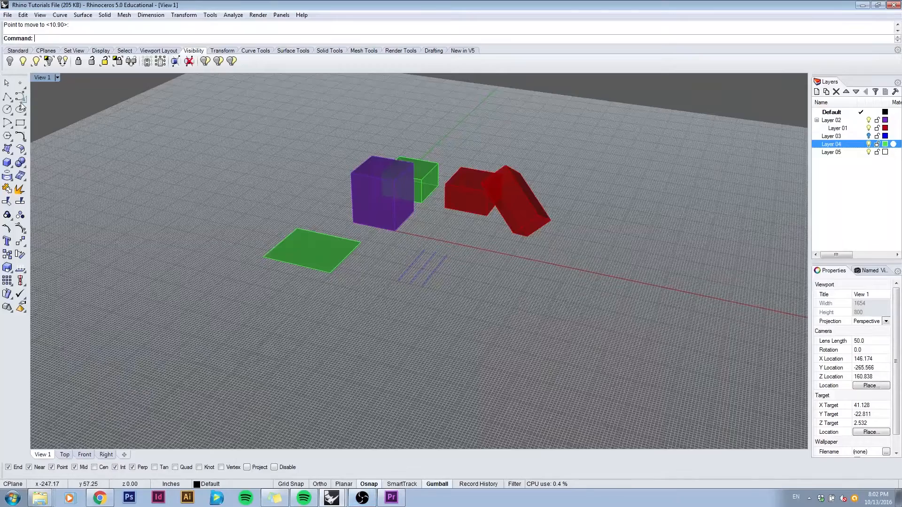
left_click(7, 96)
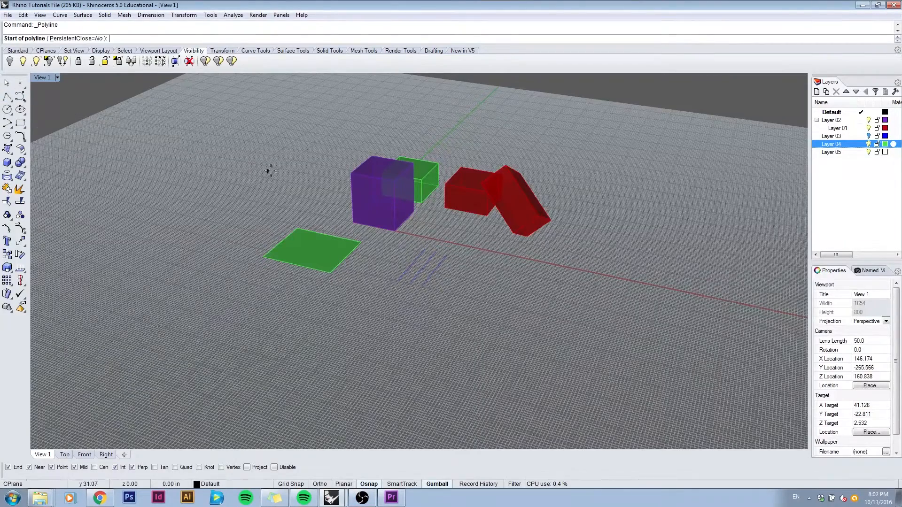
left_click(348, 173)
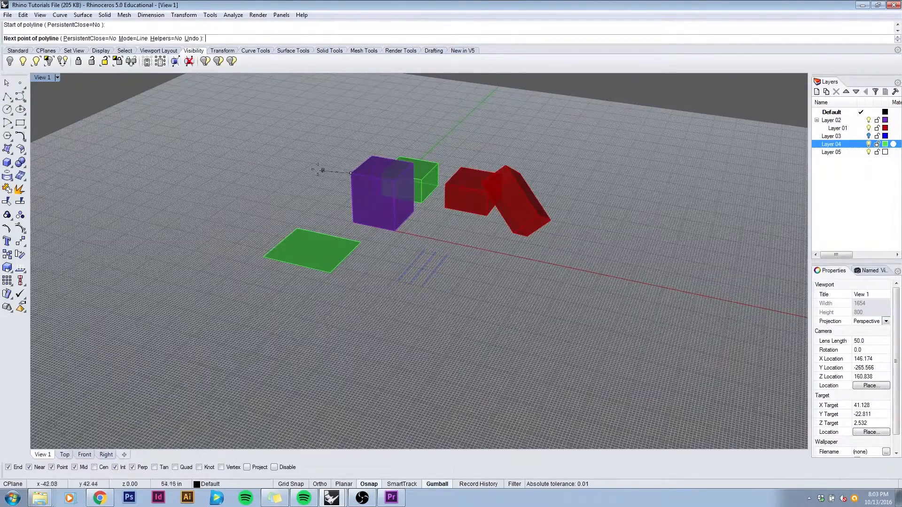
left_click(259, 153)
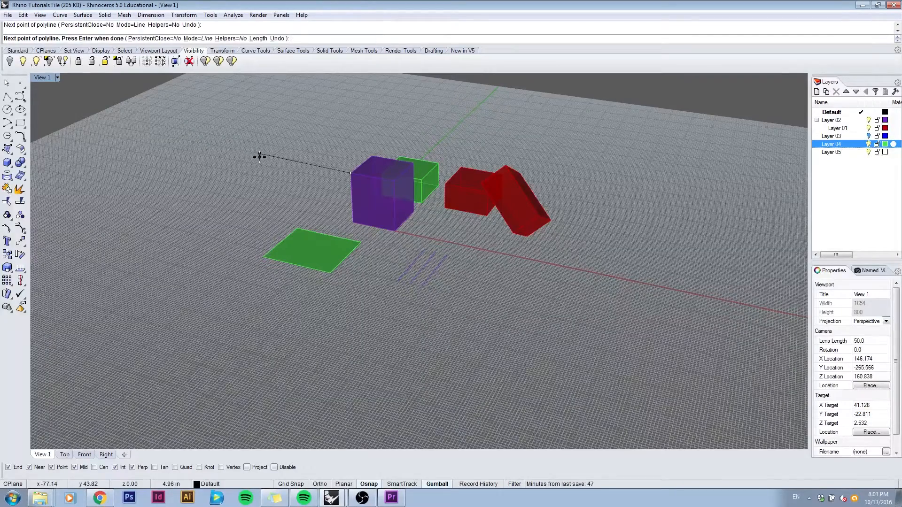
right_click(259, 158)
right_click_drag(252, 162, 261, 237)
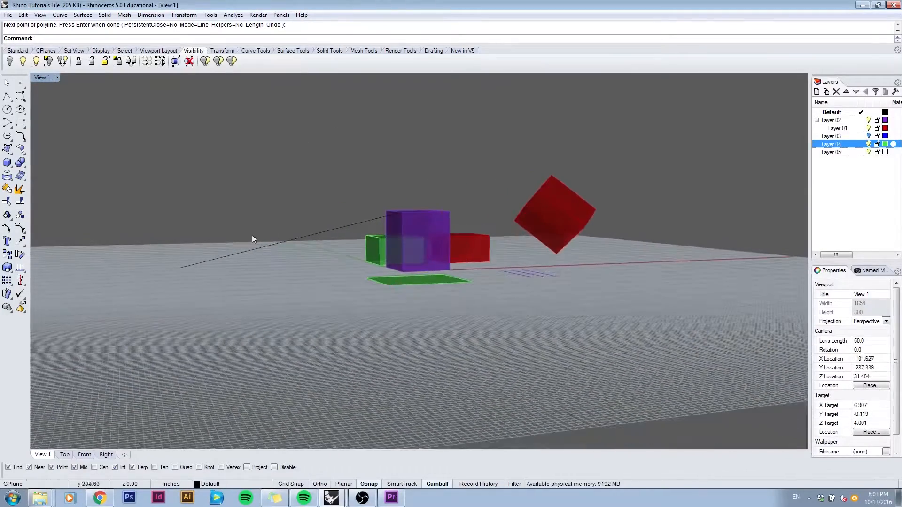
Step: Turn on Planar and draw a one-segment polyline outward from the upper corner of the purple box, level with that corner
right_click_drag(209, 259, 185, 281)
left_click_drag(311, 261, 284, 210)
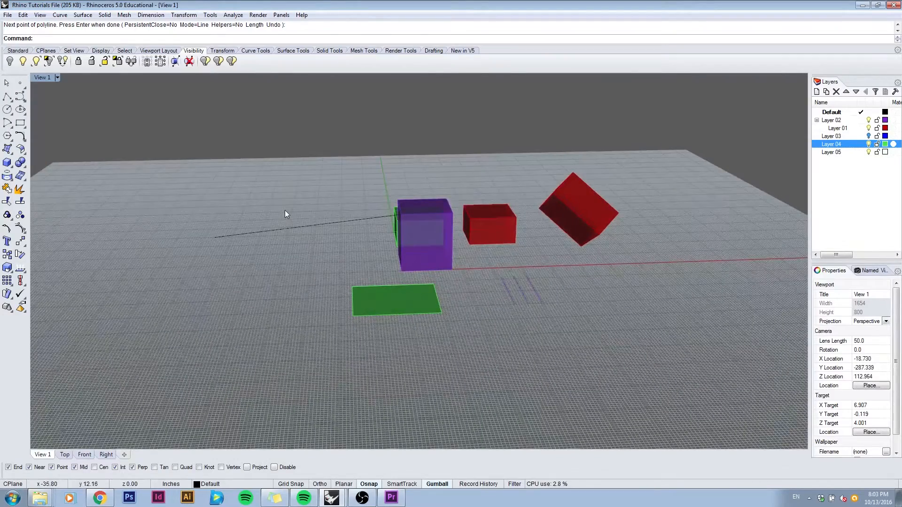
left_click(286, 215)
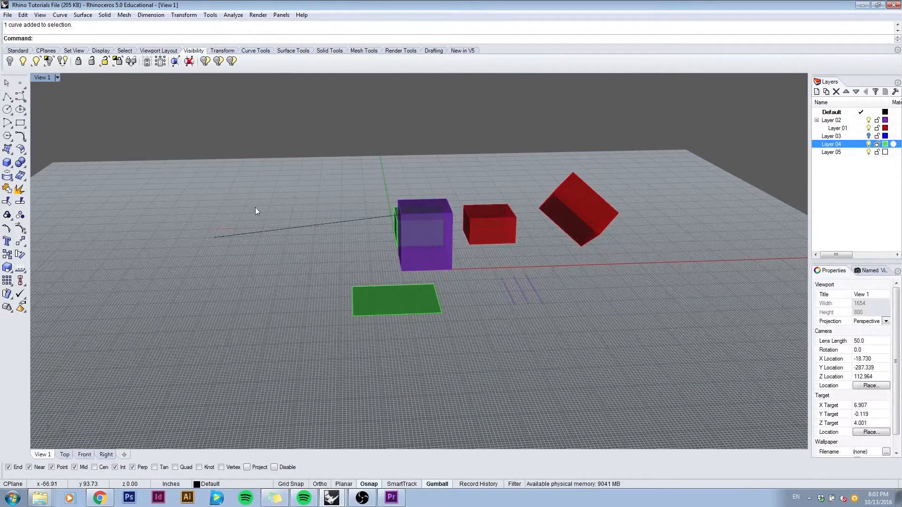
left_click(7, 97)
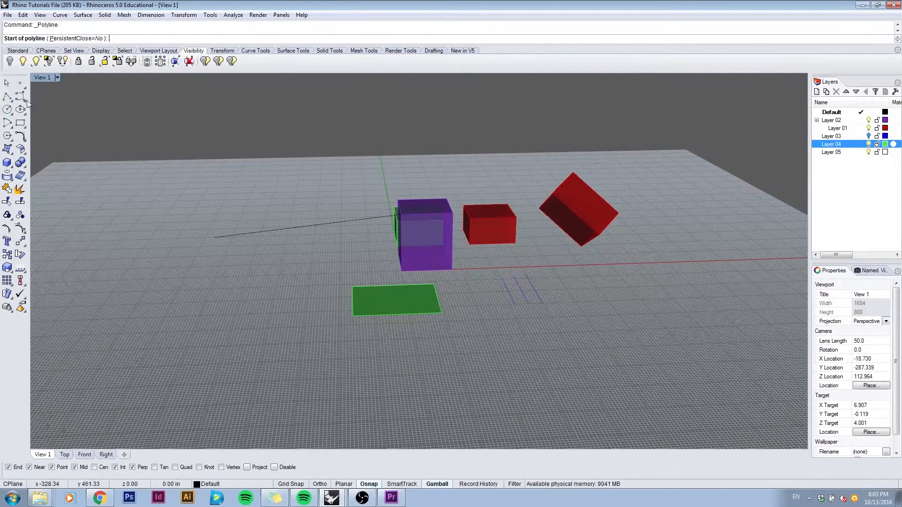
left_click(344, 484)
left_click(401, 214)
left_click(227, 184)
key("Return")
mouse_move(265, 195)
right_mouse_down()
mouse_move(506, 191)
mouse_move(239, 198)
mouse_move(238, 246)
mouse_move(281, 197)
mouse_move(302, 195)
mouse_move(265, 203)
right_mouse_up()
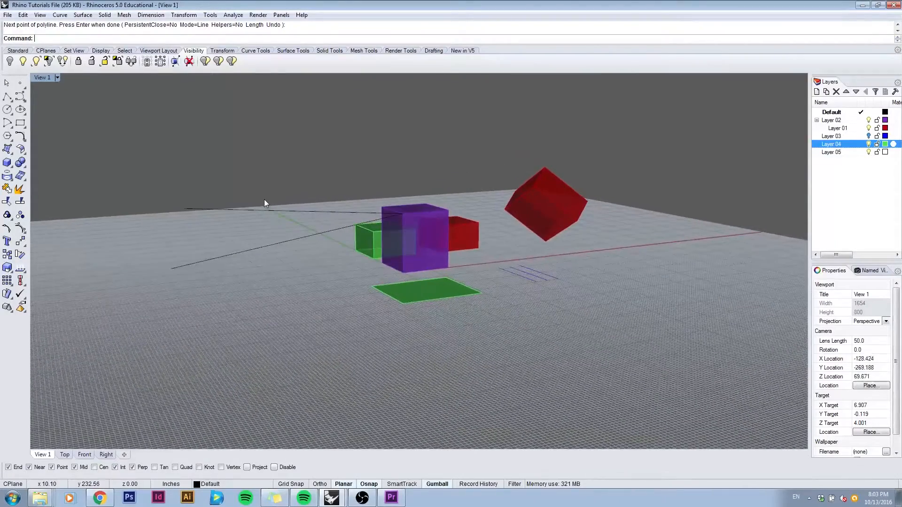
Step: Toggle Osnap off and on again, and leave only the End object snap enabled
left_click(373, 486)
left_click(374, 485)
left_click(375, 487)
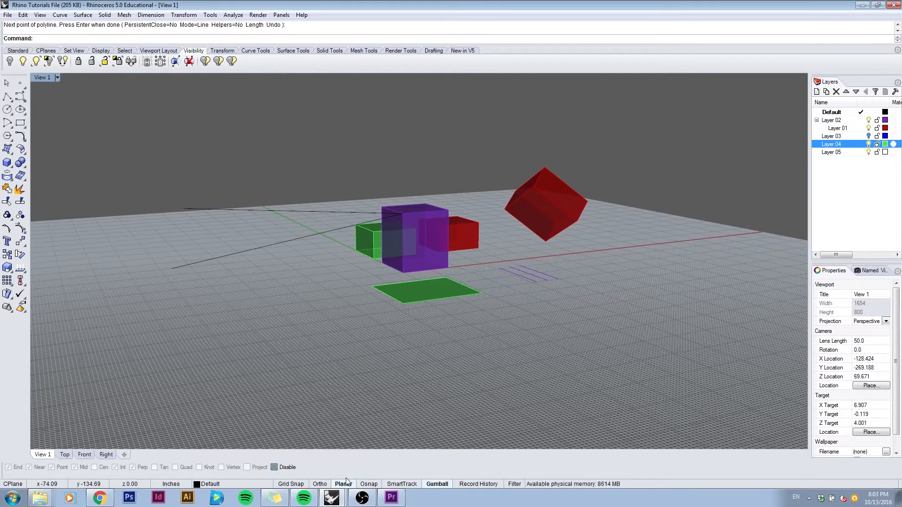
left_click(367, 485)
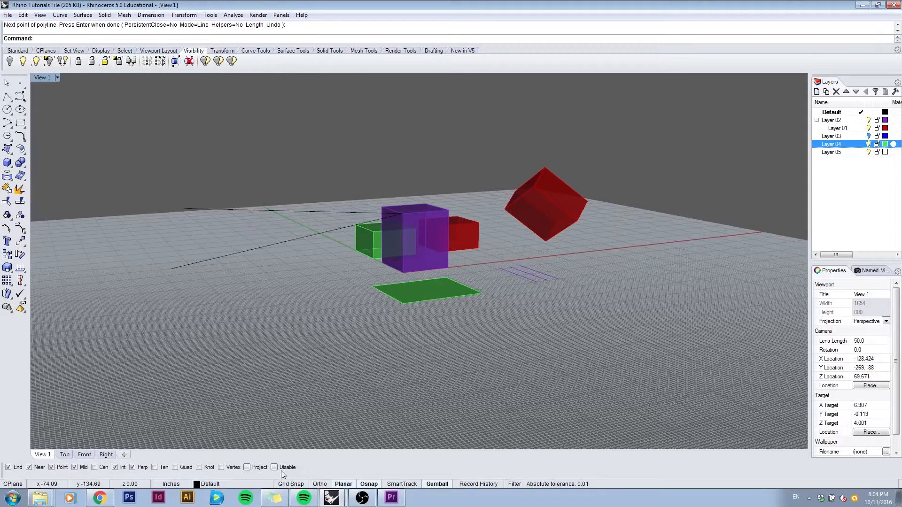
left_click(132, 468)
left_click(114, 468)
left_click(74, 468)
left_click(52, 468)
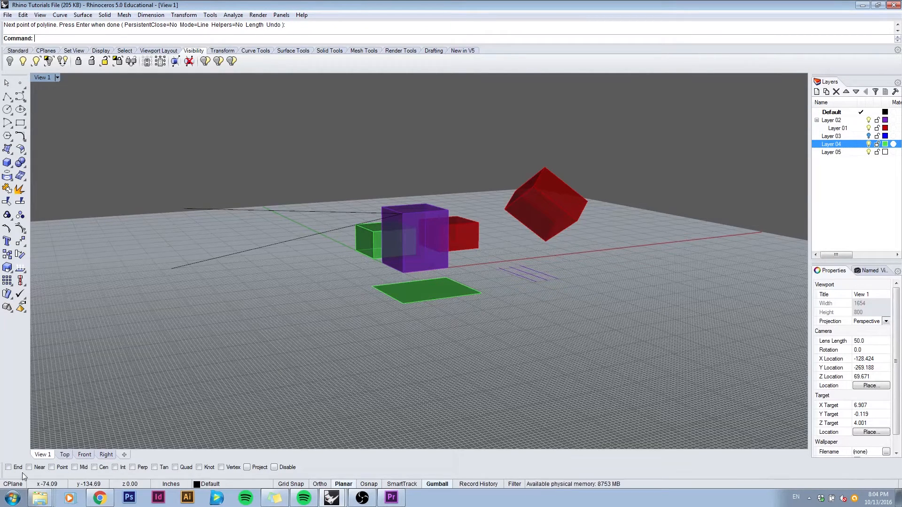
Step: Mirror a copy of all objects across an outer edge of the flat green surface, snapping to the edge's two end corners
right_click_drag(335, 327, 374, 339)
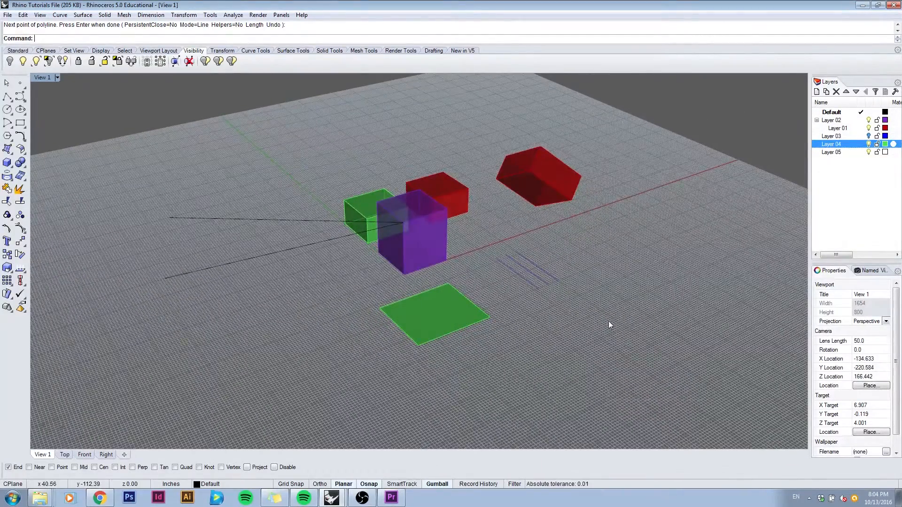
key("ctrl+a")
right_click_drag(454, 309, 484, 265)
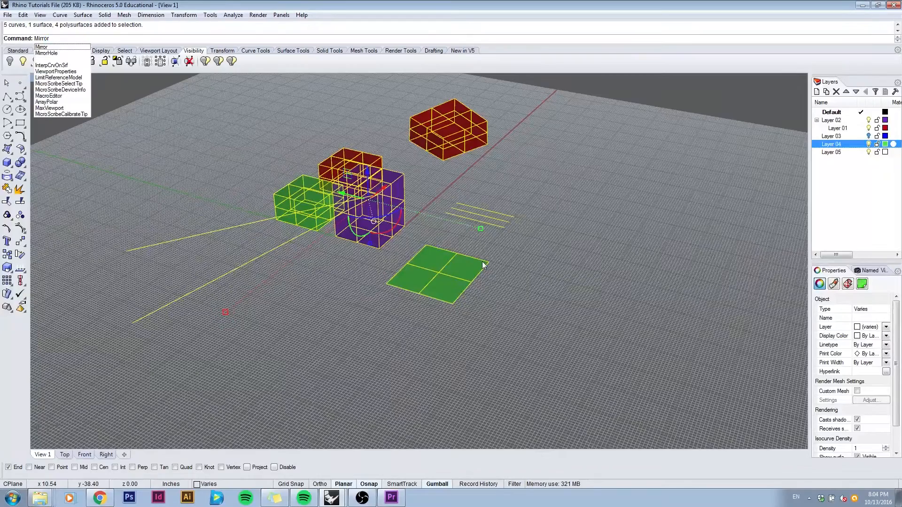
key("Return")
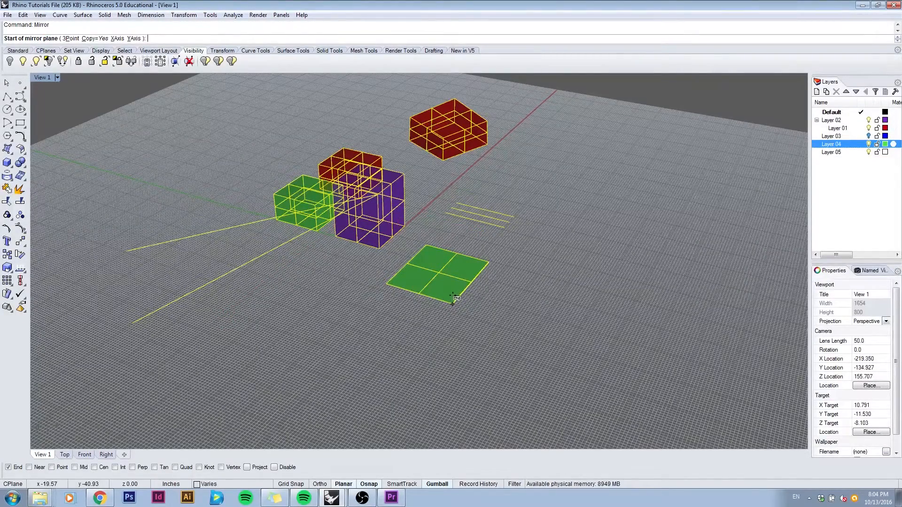
left_click(453, 302)
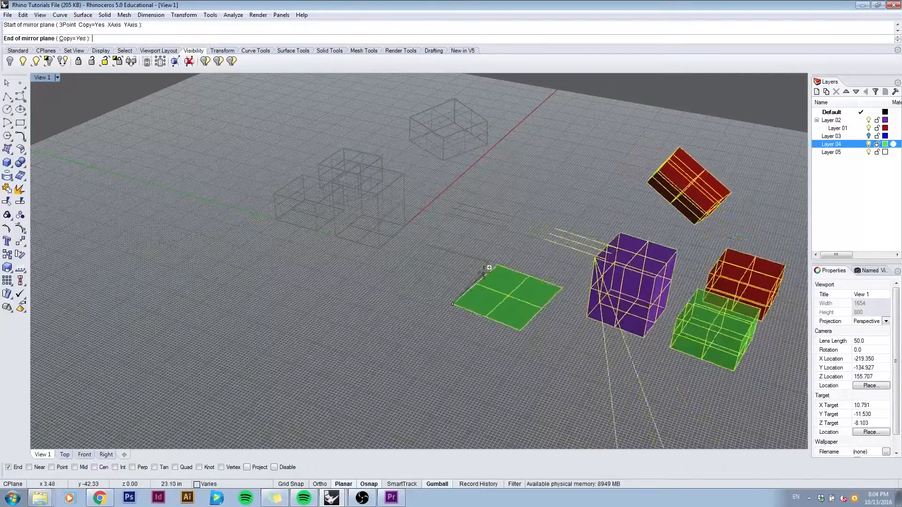
left_click(487, 260)
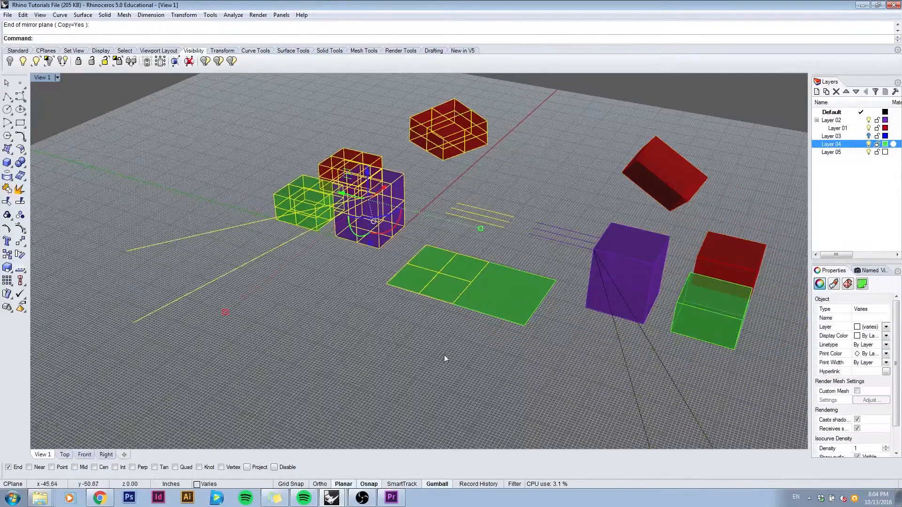
right_click_drag(433, 333, 474, 328)
left_click(475, 328)
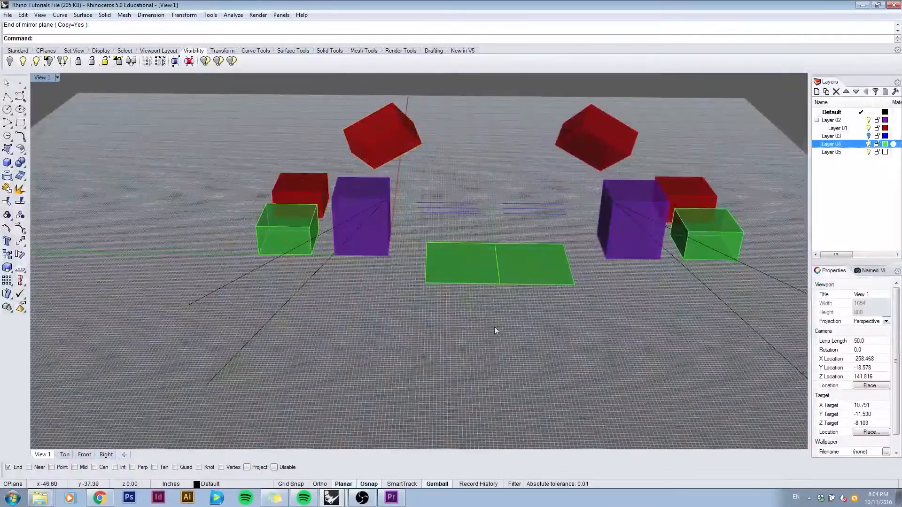
Step: Enable the Near snap and move all objects about 48 inches straight up from the lower corner of a purple box
left_click_drag(750, 371, 331, 137)
left_click_drag(252, 95, 252, 94)
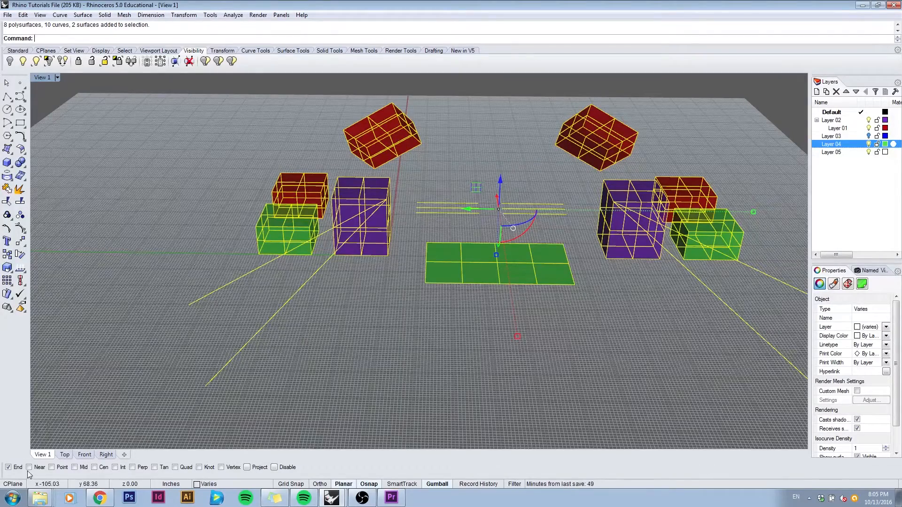
right_click_drag(543, 297, 528, 297)
type("Move")
key("Return")
right_click_drag(489, 257, 415, 241)
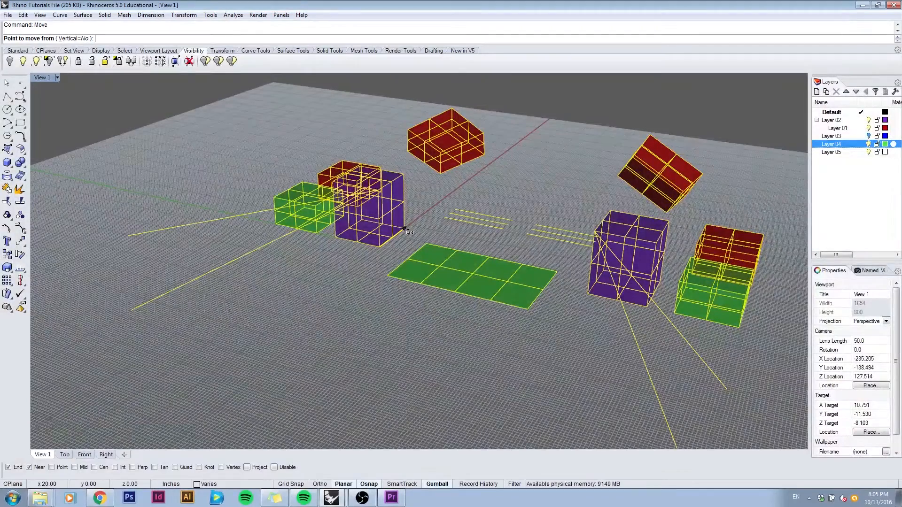
left_click(405, 230)
scroll(405, 231, "up", 6)
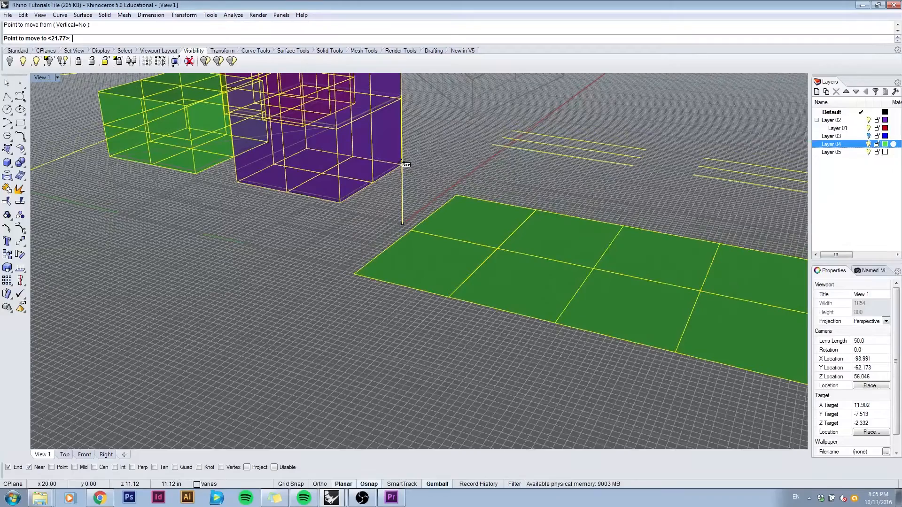
scroll(403, 165, "down", 5)
right_click_drag(416, 286, 407, 161)
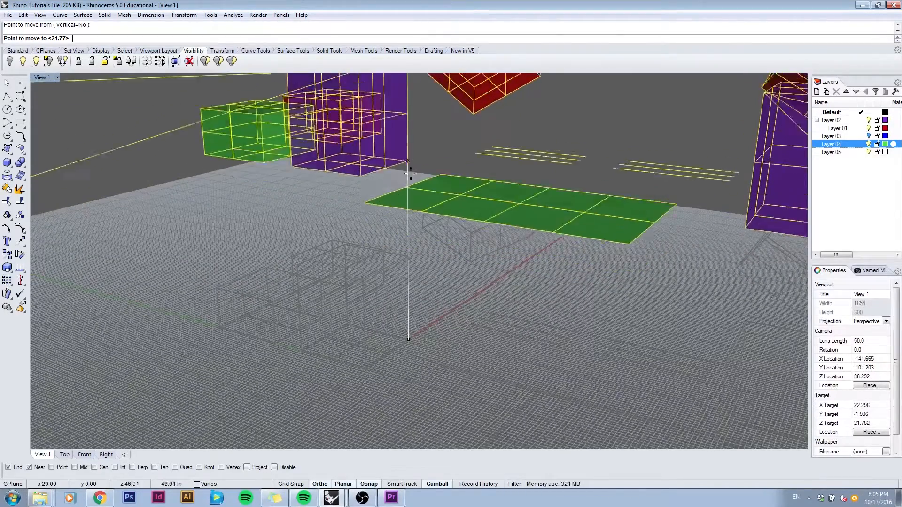
scroll(408, 161, "down", 4)
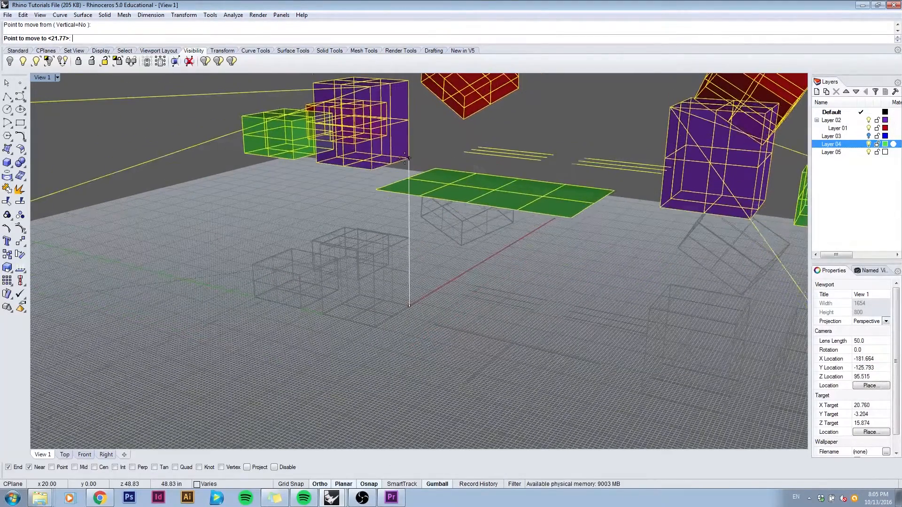
left_click(409, 159)
Step: Copy all the raised objects from the purple box's lower corner to the origin 0,0,0 and end the command
right_click_drag(391, 237, 355, 266)
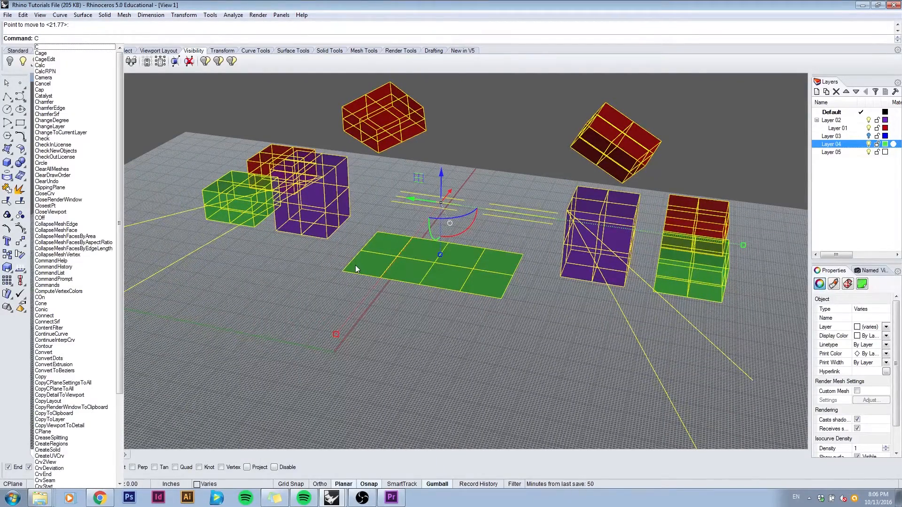
type("opy")
key("Return")
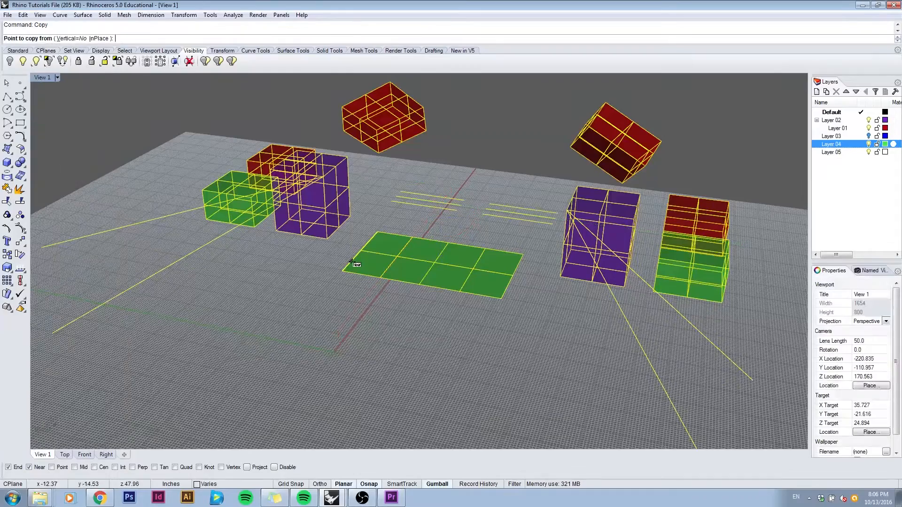
left_click(350, 217)
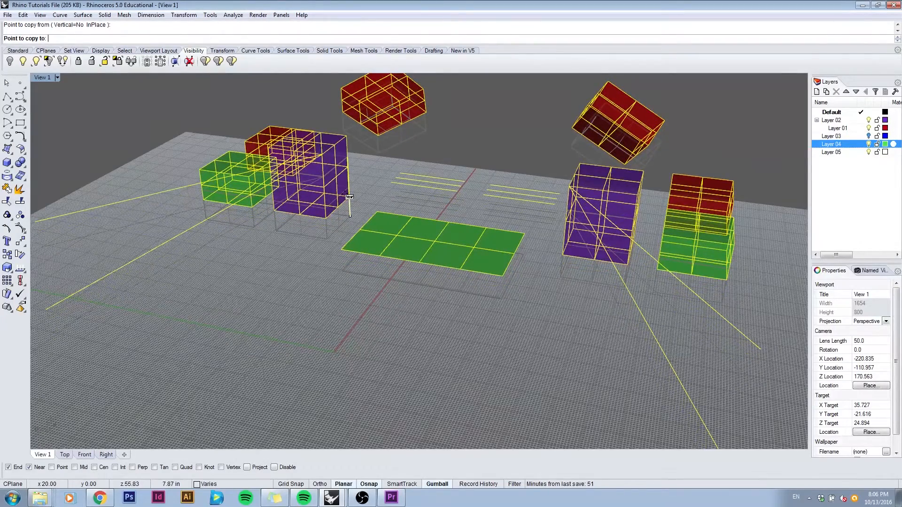
right_click_drag(344, 276, 374, 326)
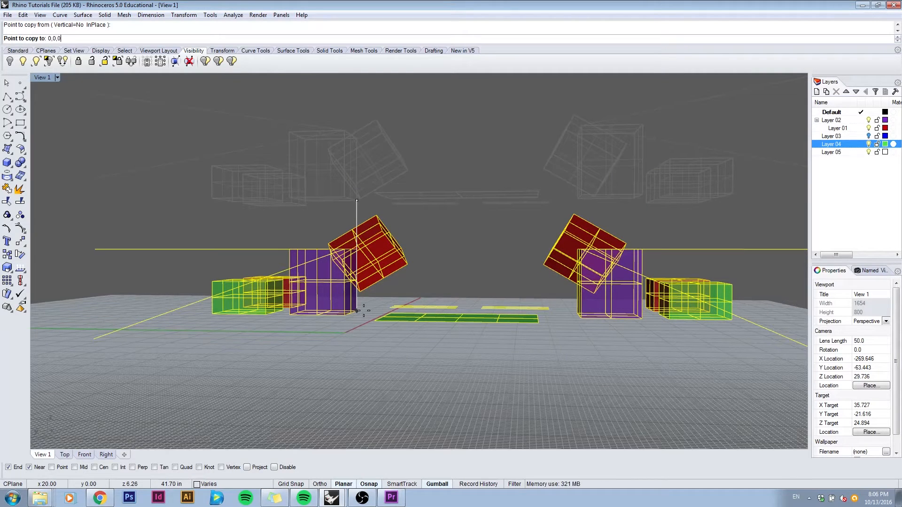
key("Return")
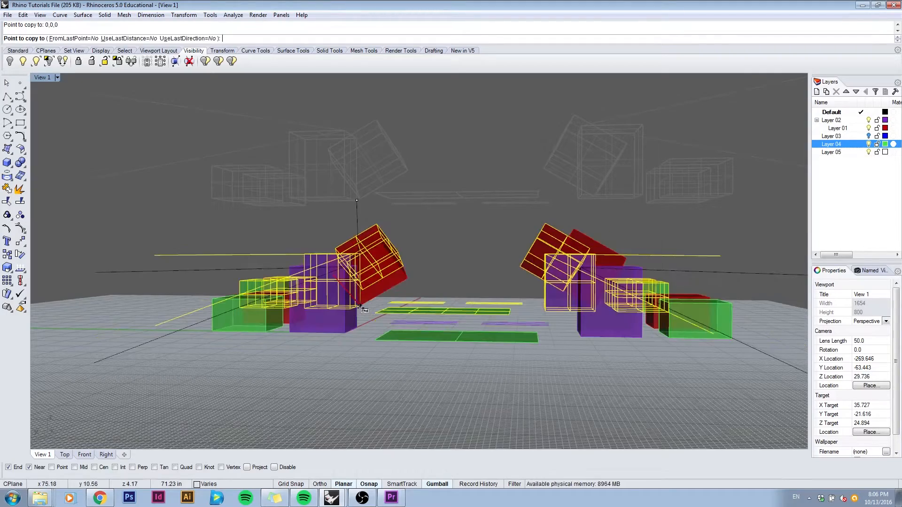
right_click_drag(404, 224, 371, 257)
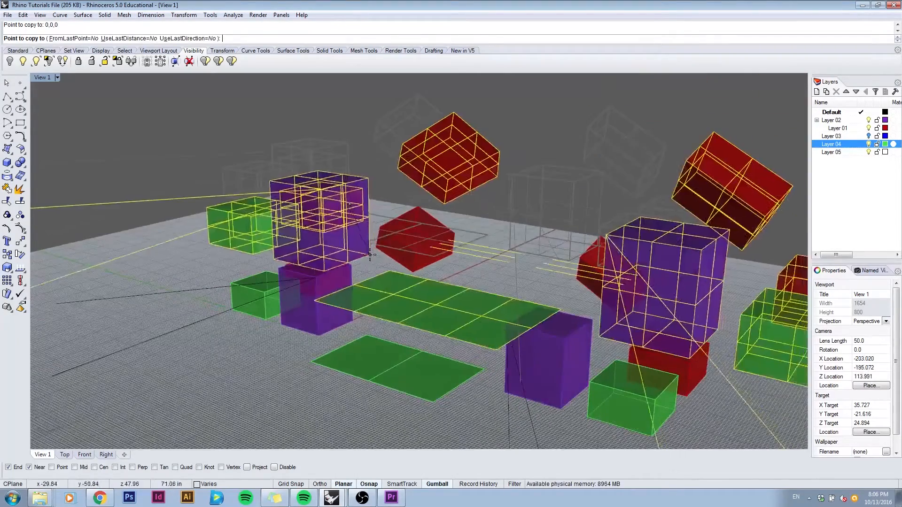
right_click(329, 174)
key("Escape")
Step: With the Mid snap enabled, draw a polyline from a lower flat green surface's edge midpoint past the lower green box to the raised green box's bottom edge
right_click_drag(332, 317, 351, 291)
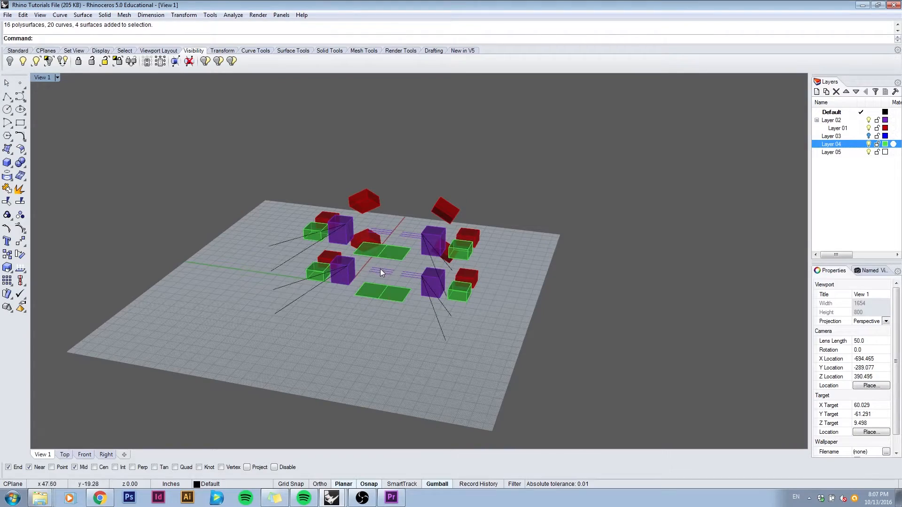
scroll(377, 272, "up", 7)
mouse_move(379, 257)
right_mouse_down()
mouse_move(400, 243)
mouse_move(371, 261)
right_mouse_up()
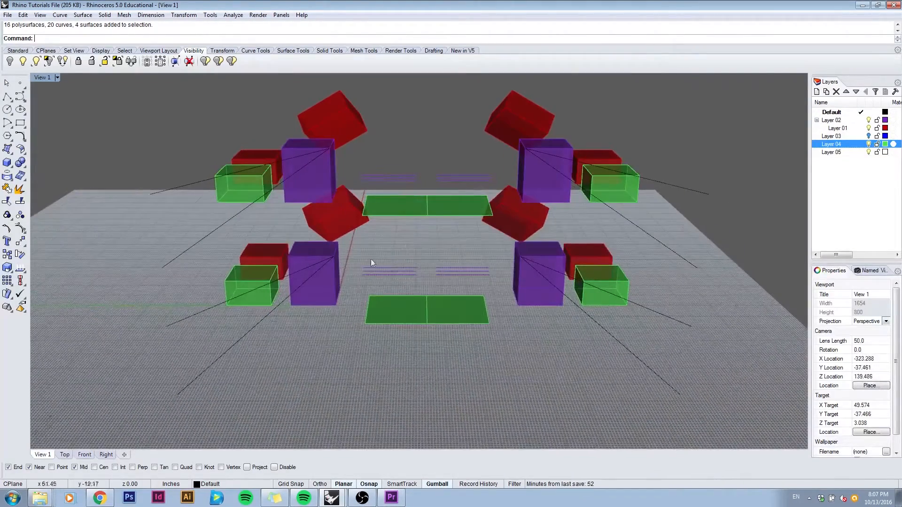
left_click(8, 96)
left_click(459, 322)
right_click_drag(338, 338, 235, 249)
left_click(196, 270)
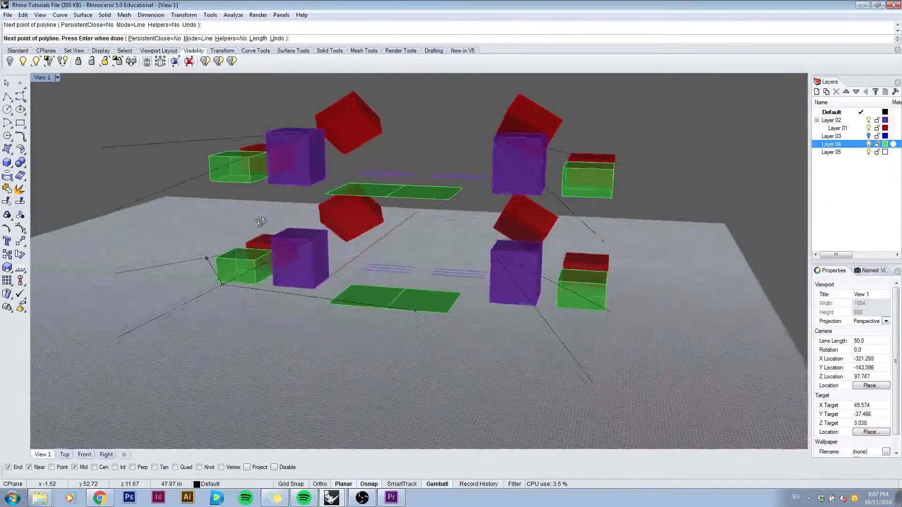
left_click(230, 187)
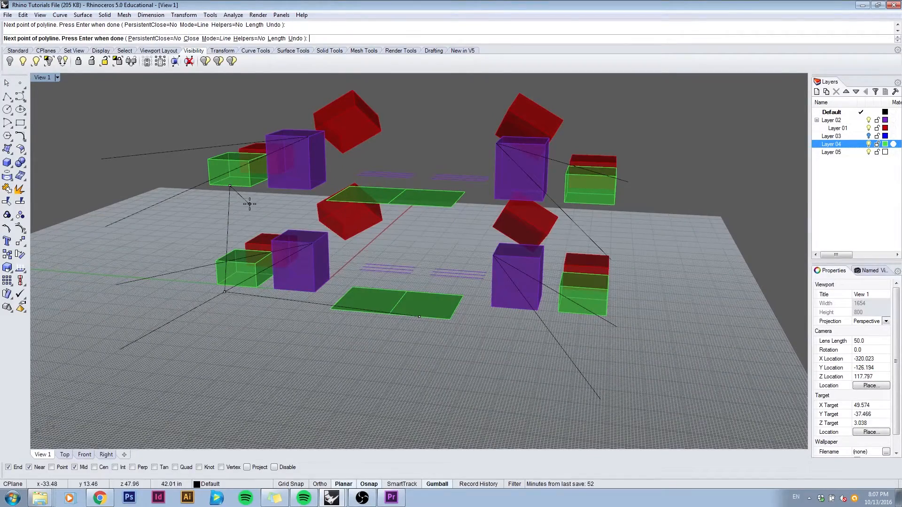
key("Return")
Step: Mirror a copy of the new polyline to the opposite side, about the seam between the two lower flat green surfaces
right_click_drag(250, 204, 289, 197)
right_click_drag(266, 212, 308, 284)
right_click_drag(331, 354, 288, 343)
left_click(293, 324)
type("mirror")
key("Return")
left_click(353, 355)
right_click_drag(383, 314, 445, 308)
left_click(409, 308)
left_click(535, 353)
right_click_drag(535, 354, 499, 336)
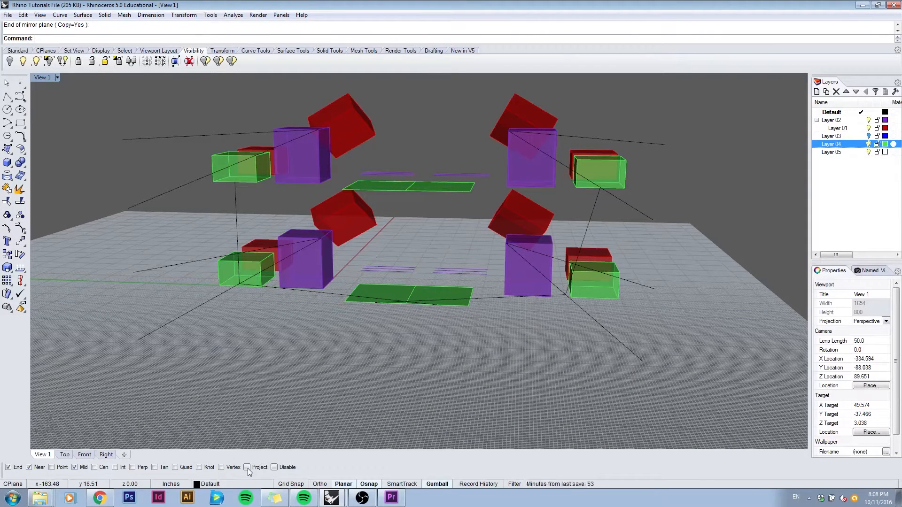
Step: Enable the Project snap and draw a polyline flat on the ground plane by picking corners and edges of the raised and lower boxes
right_click_drag(464, 261, 236, 161)
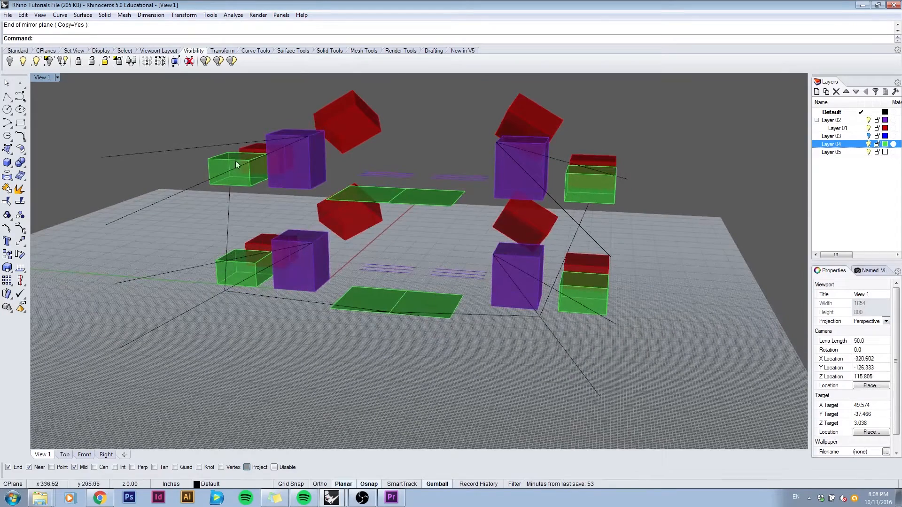
left_click(8, 97)
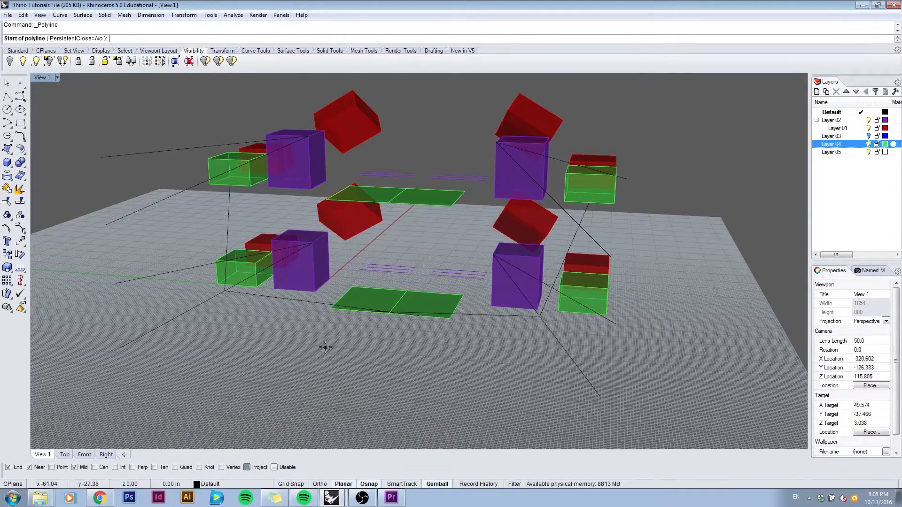
right_click_drag(364, 157, 352, 161)
left_click(351, 151)
left_click(389, 126)
right_click_drag(391, 125, 458, 154)
left_click(504, 135)
right_click_drag(504, 135, 555, 116)
left_click(526, 186)
left_click(599, 184)
right_click_drag(599, 184, 526, 221)
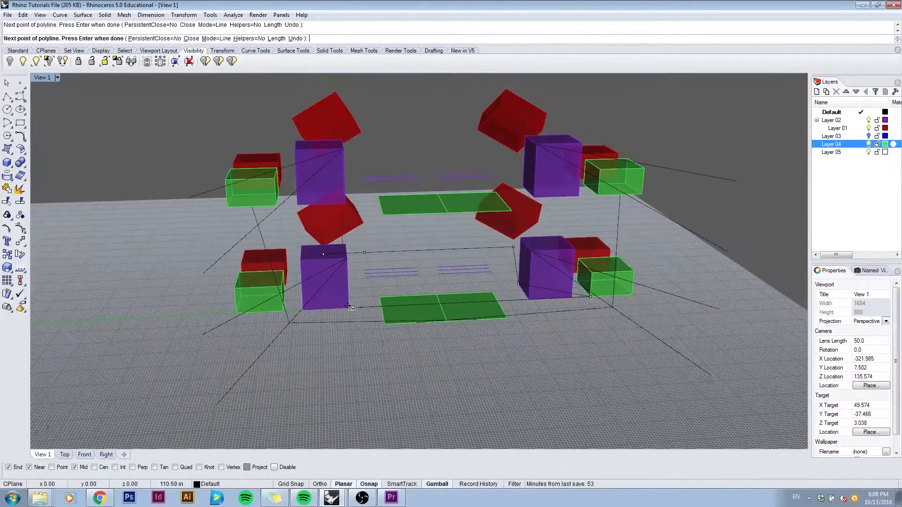
left_click(350, 308)
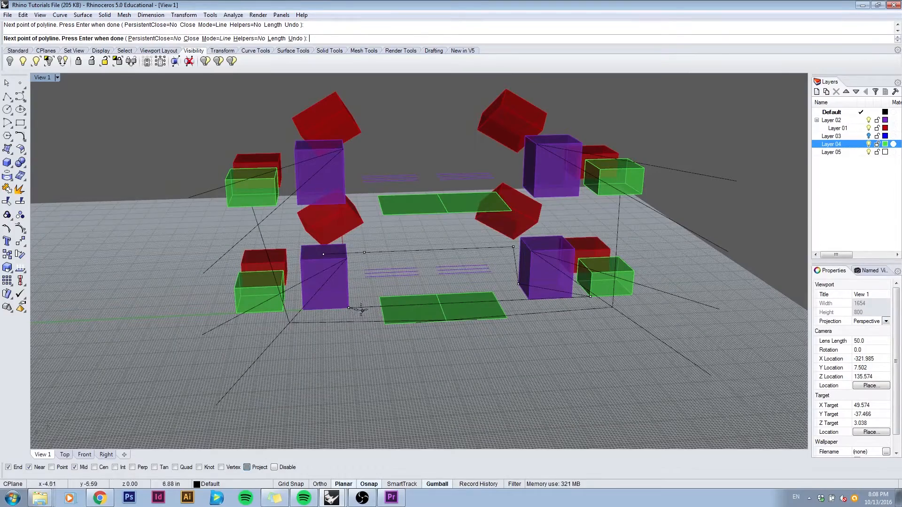
right_click_drag(350, 306, 376, 253)
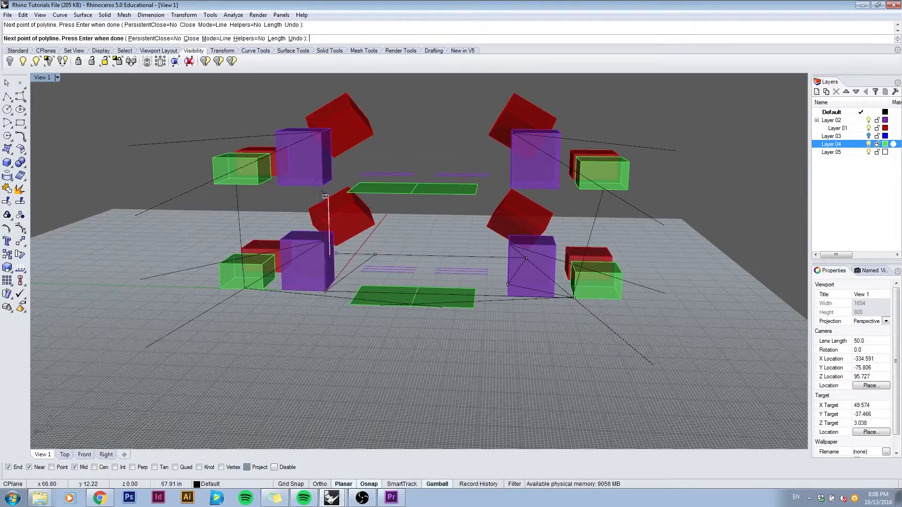
right_click_drag(323, 181, 423, 190)
right_click_drag(390, 282, 434, 271)
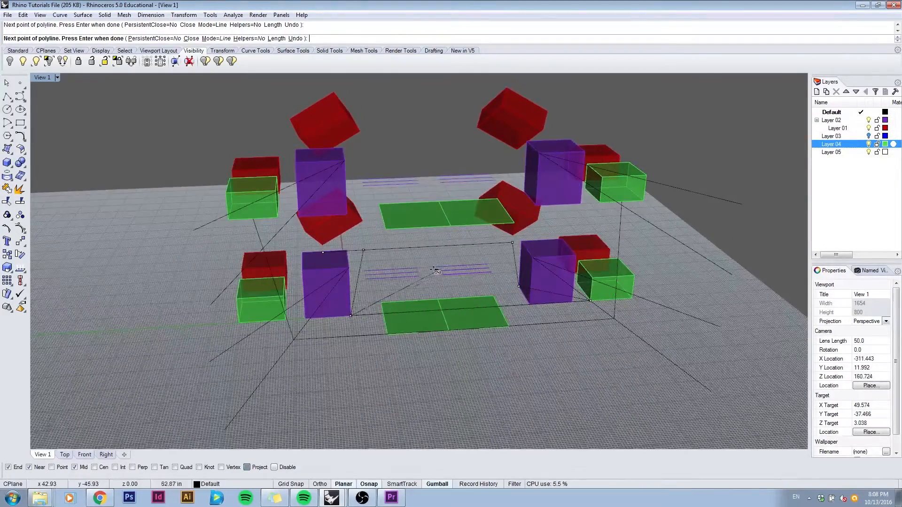
key("Return")
Step: Select the projected polyline to inspect it from the opposite side, deselect it and turn off the Project snap
left_click(365, 261)
right_click_drag(365, 261, 480, 260)
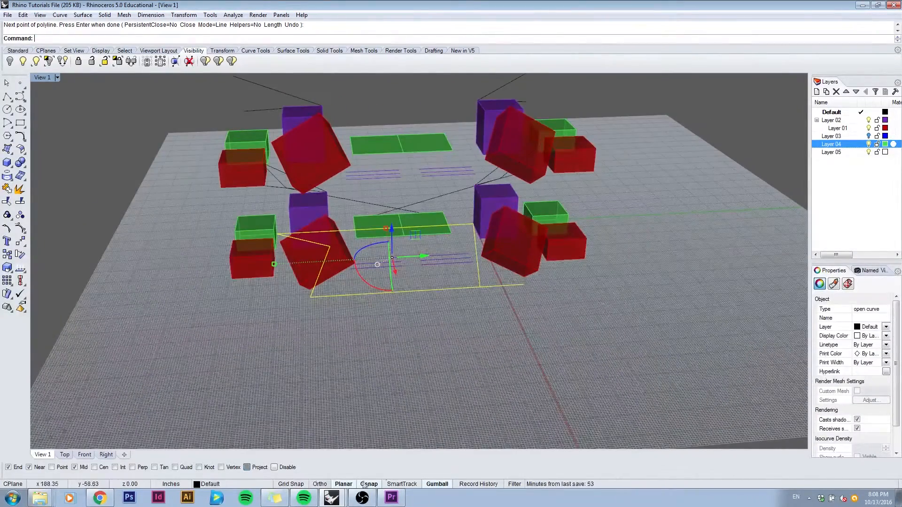
right_click_drag(404, 338, 388, 314)
left_click(312, 321)
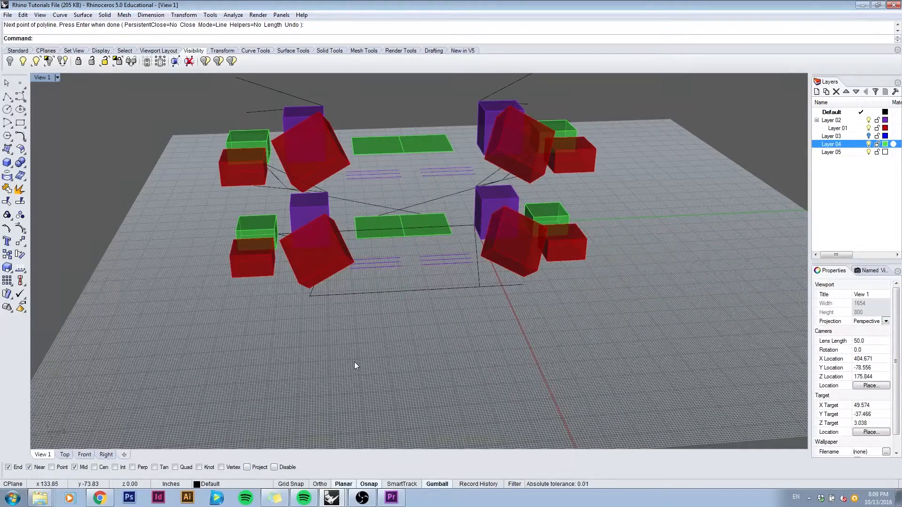
right_click_drag(354, 366, 454, 356)
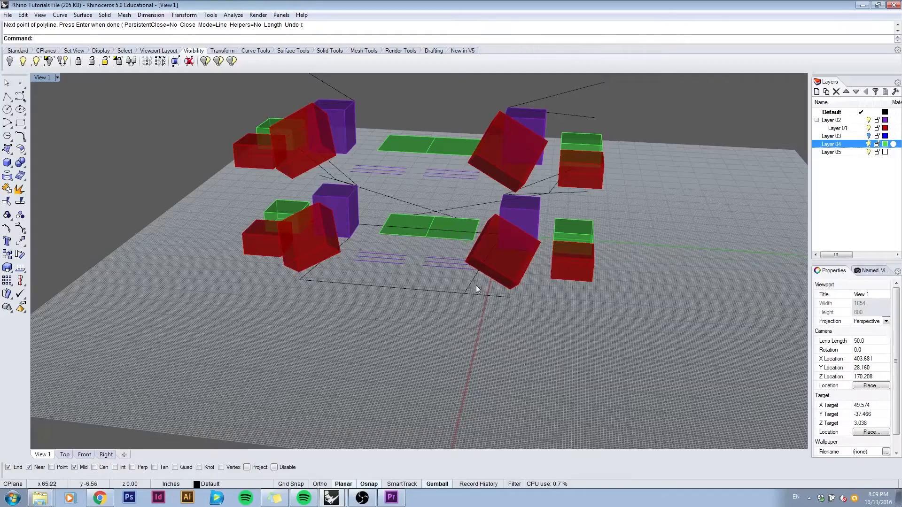
right_click_drag(475, 272, 398, 374)
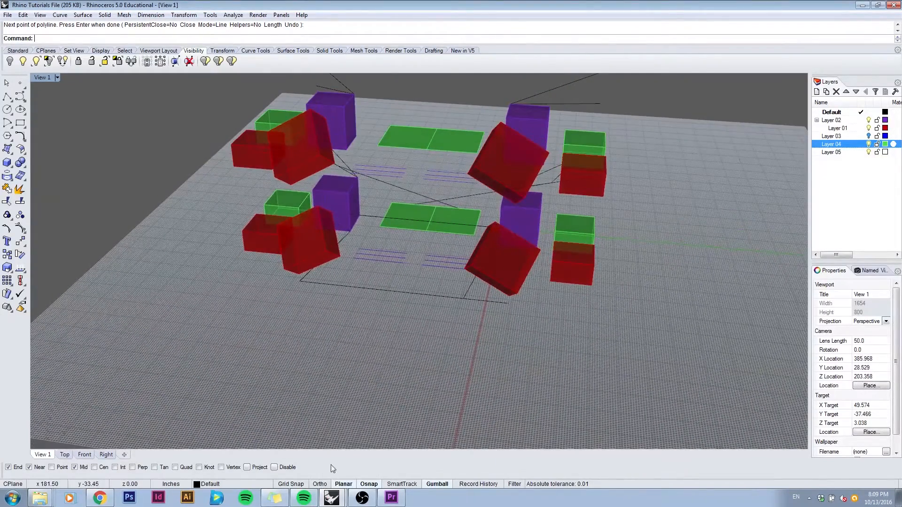
right_click_drag(352, 397, 397, 308)
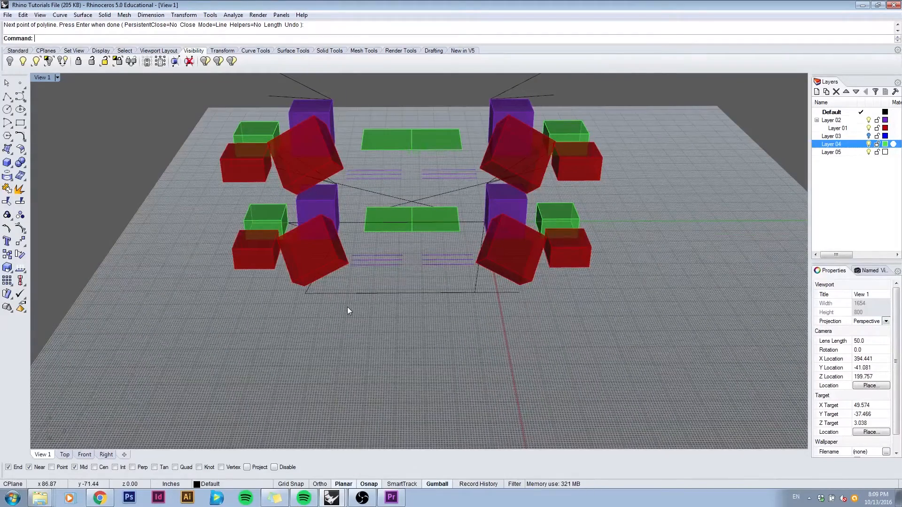
Step: With Ortho on, move the lower group of a red box, purple box and three lines about 30 inches along negative Y
type("Move")
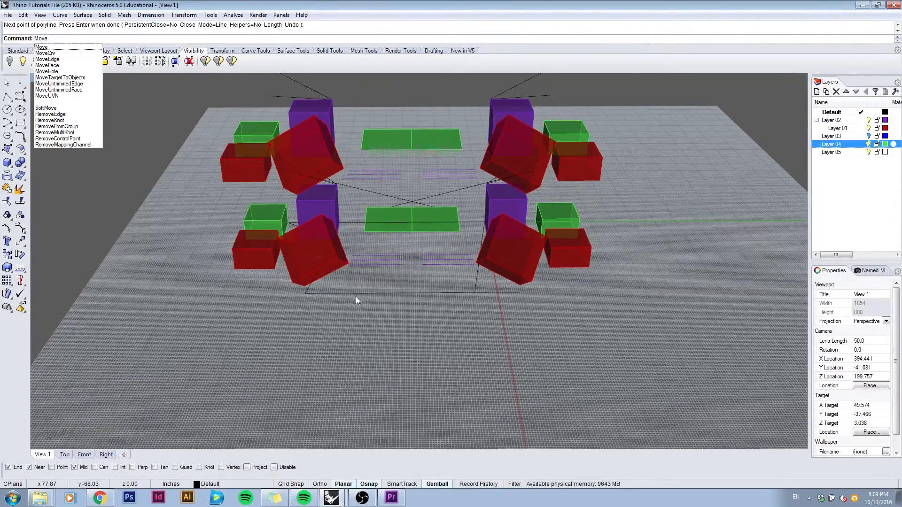
key("Return")
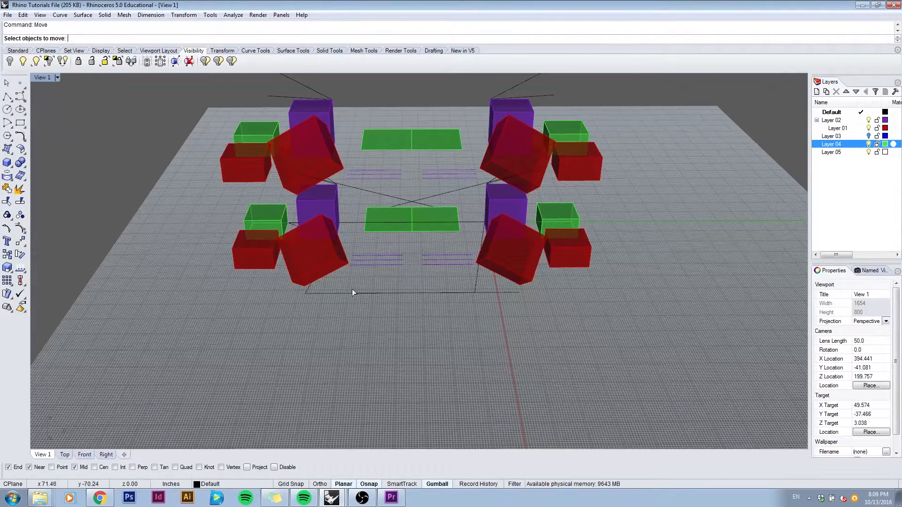
left_click(263, 261)
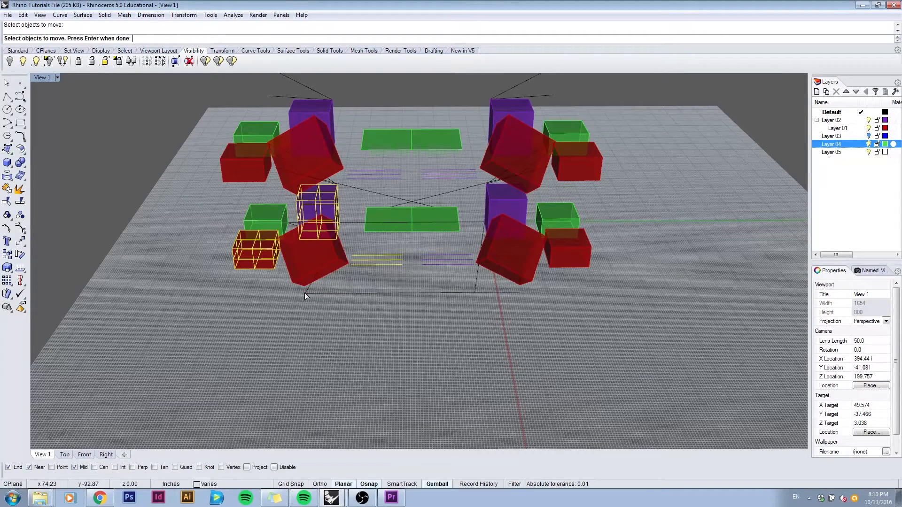
key("Return")
left_click(363, 332)
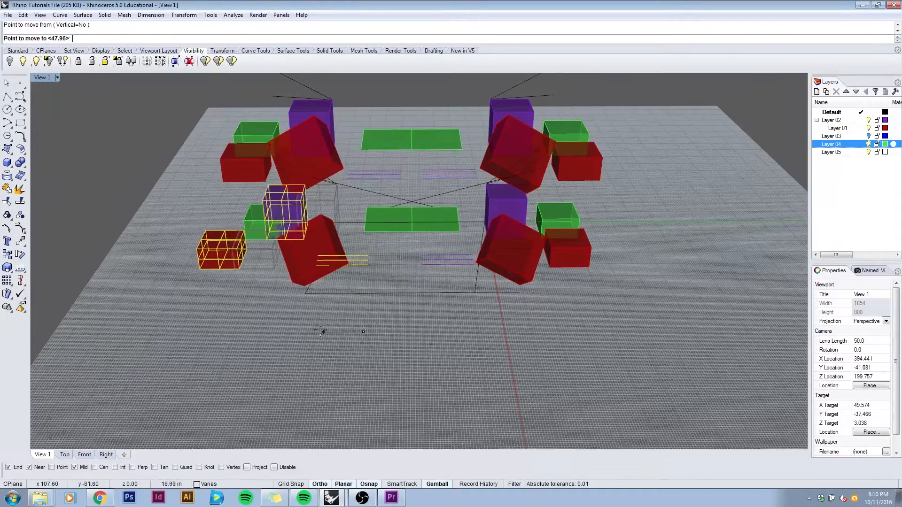
left_click(296, 328)
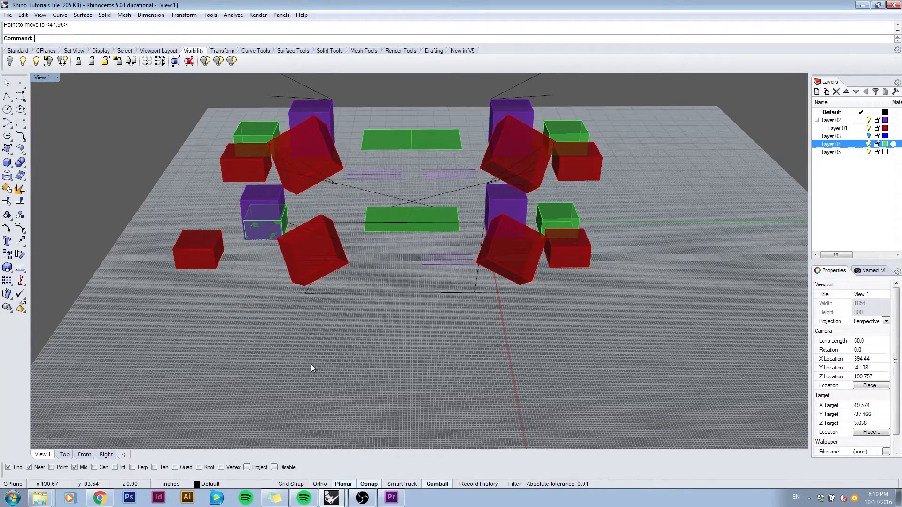
Step: Move the same group of red box, purple box and three lines about 40 inches along positive X
left_click(286, 230)
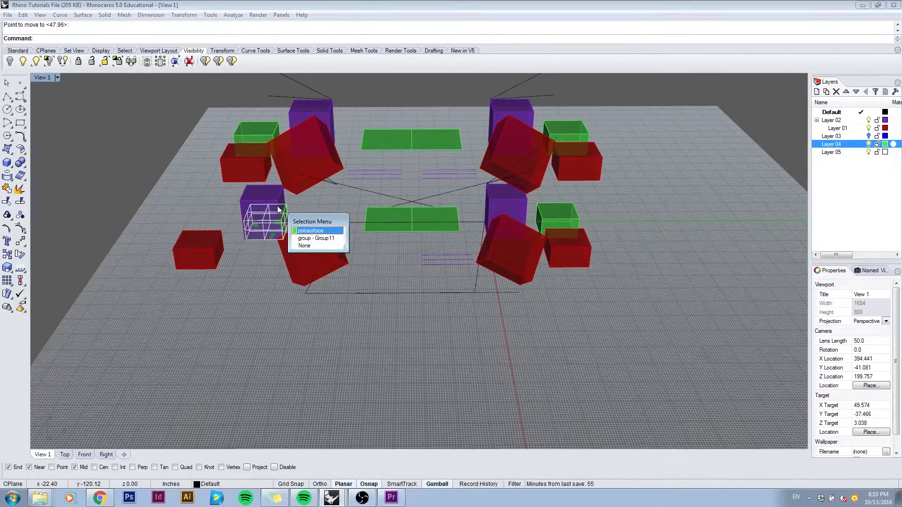
left_click(310, 242)
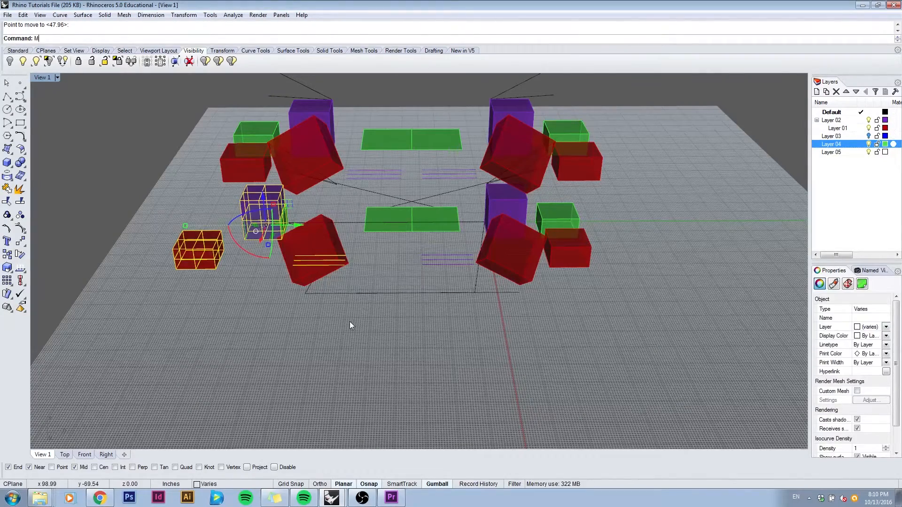
right_click(350, 322)
left_click(355, 313)
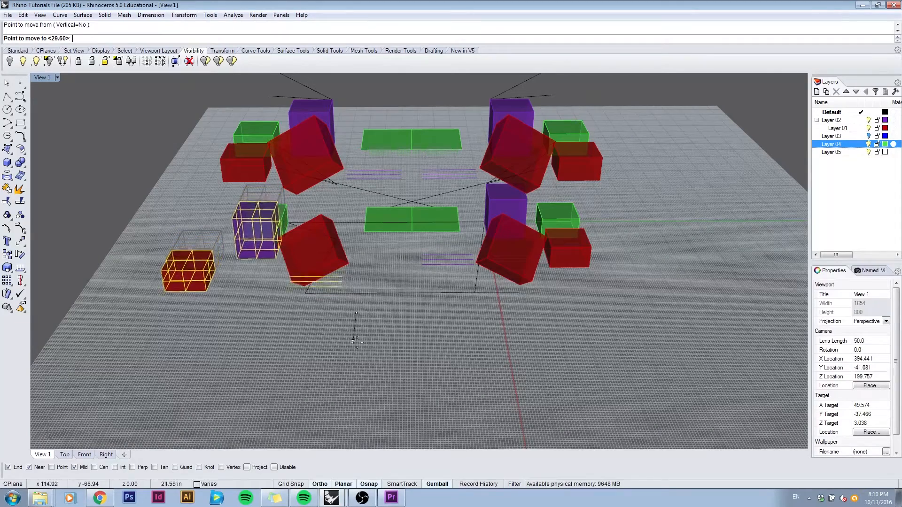
left_click(354, 366)
left_click(363, 415)
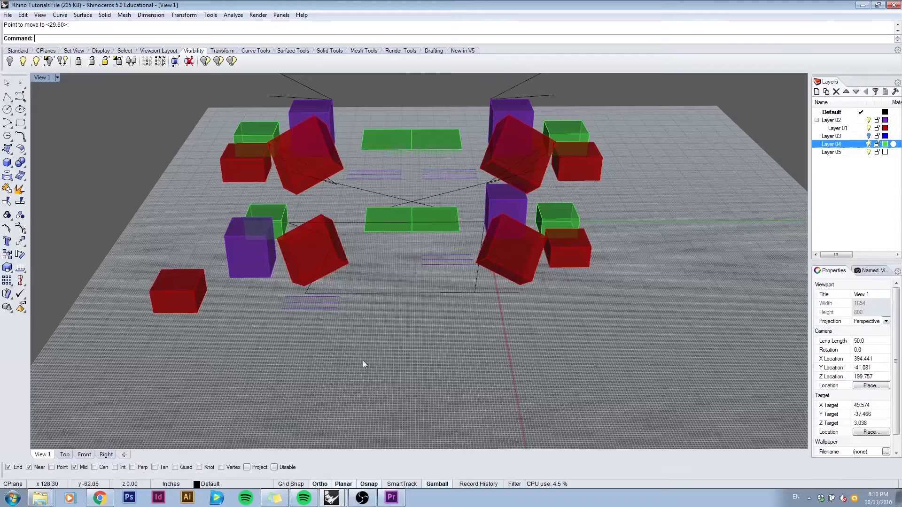
Step: Move the group about another 23 inches along positive X and clear the selection
left_click(323, 309)
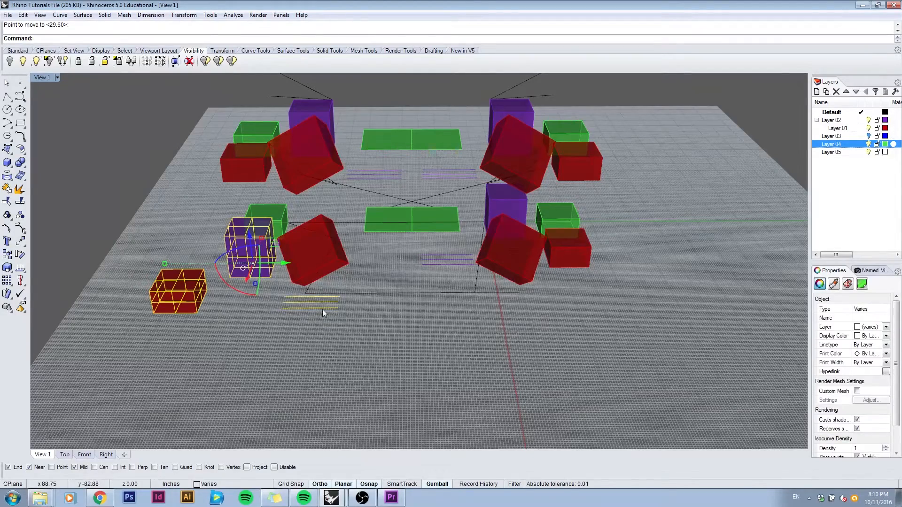
right_click(322, 309)
left_click(317, 334)
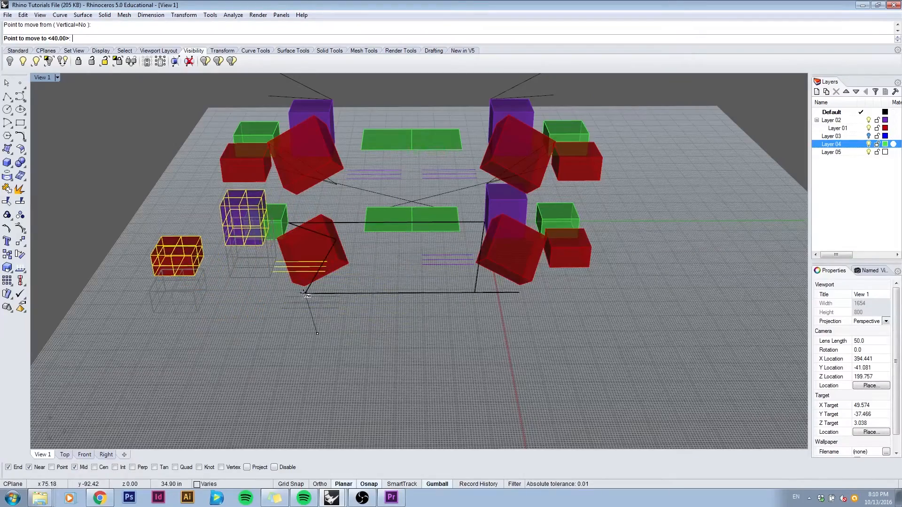
left_click(314, 366)
key("Escape")
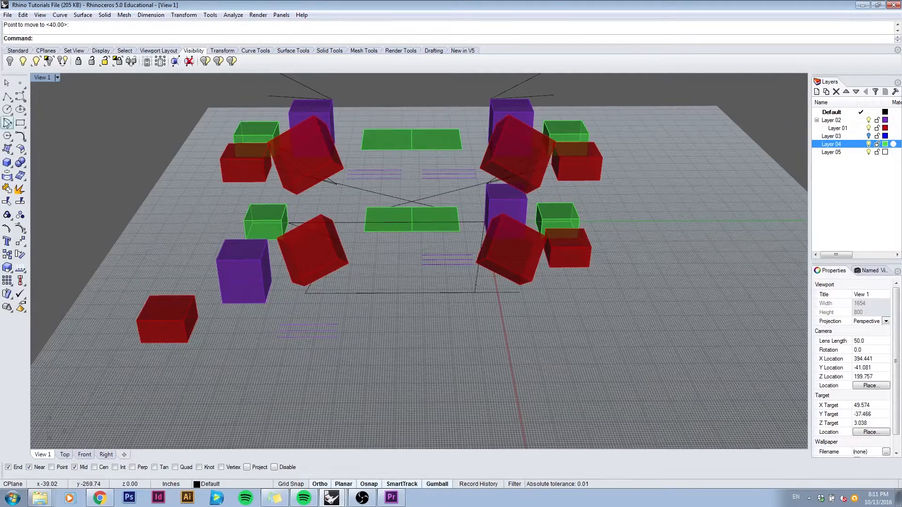
Step: With SmartTrack on, draw a polyline from the moved red box's lower front corner to a point aligned with the end of the moved purple lines
left_click(6, 95)
left_click(146, 342)
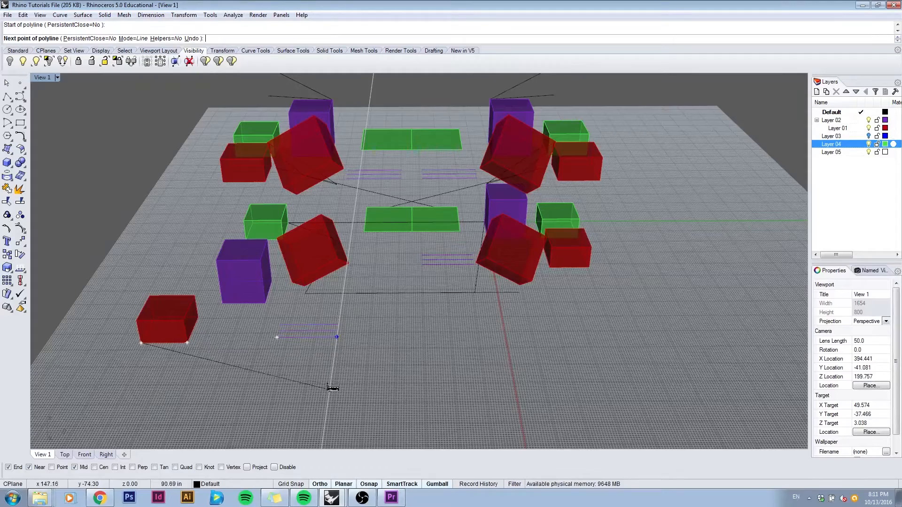
left_click(334, 367)
key("Return")
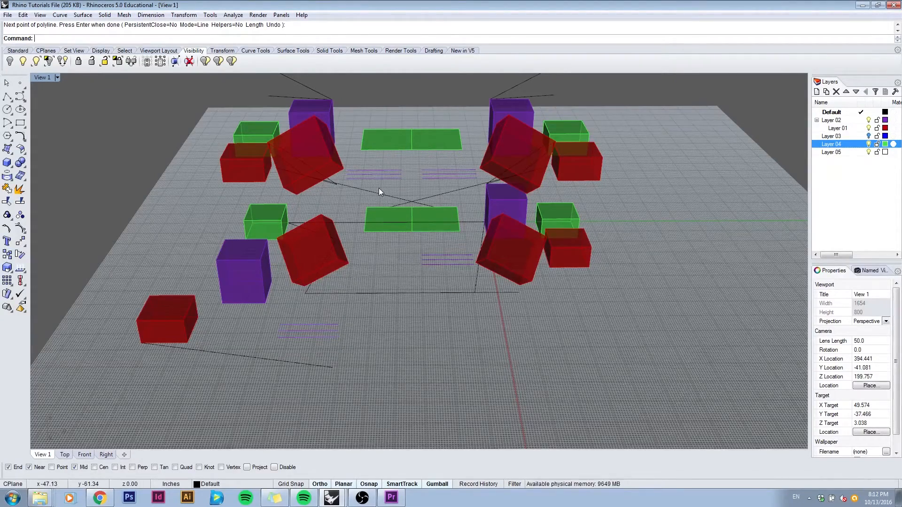
Step: Mirror a copy of all objects about a plane parallel to the Y axis, starting at the lower flat green surface's edge midpoint
right_click_drag(376, 188, 475, 210)
key("ctrl+a")
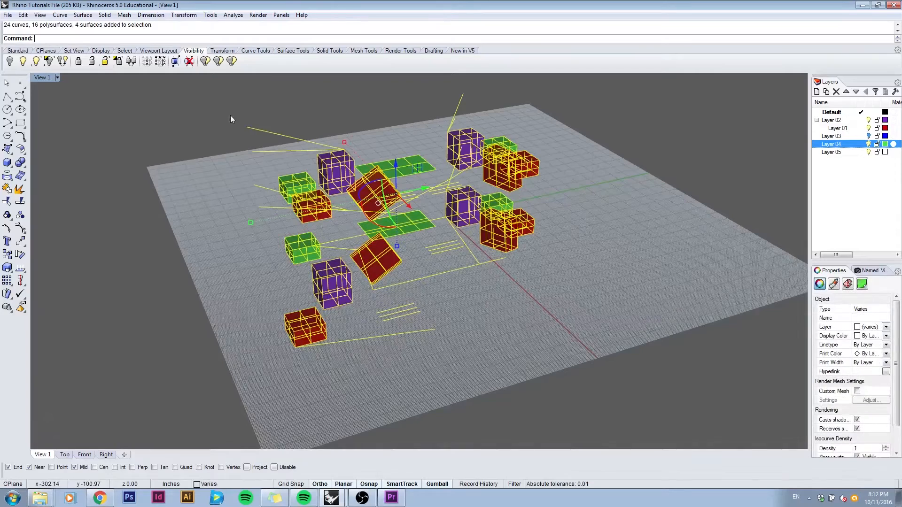
type("mirror")
key("Return")
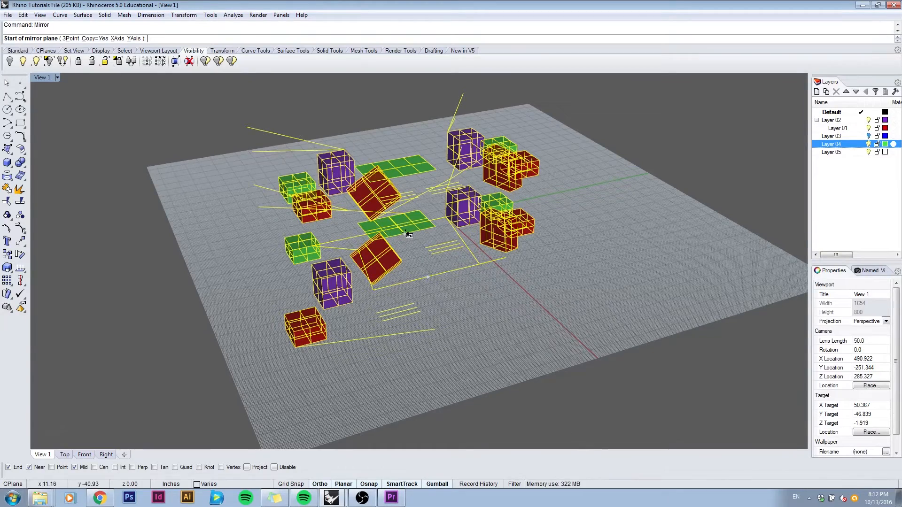
right_click_drag(405, 233, 329, 247)
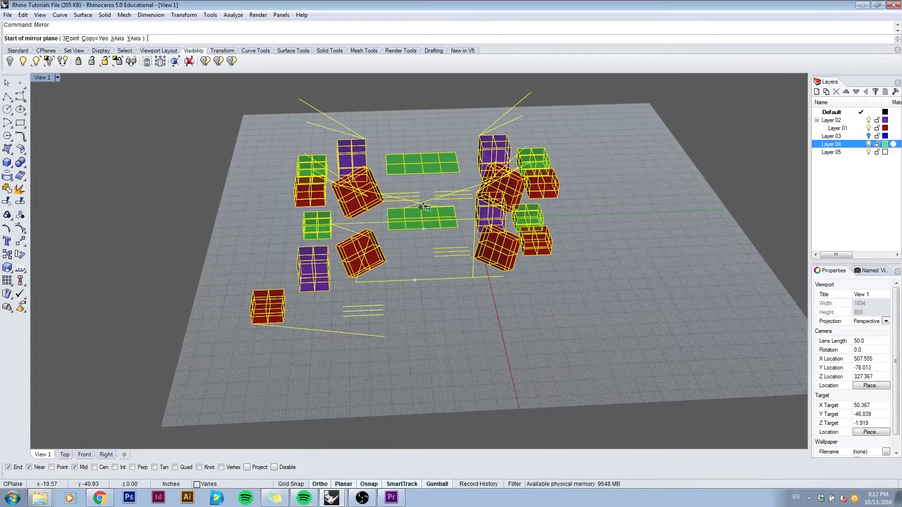
right_click_drag(421, 186, 425, 237)
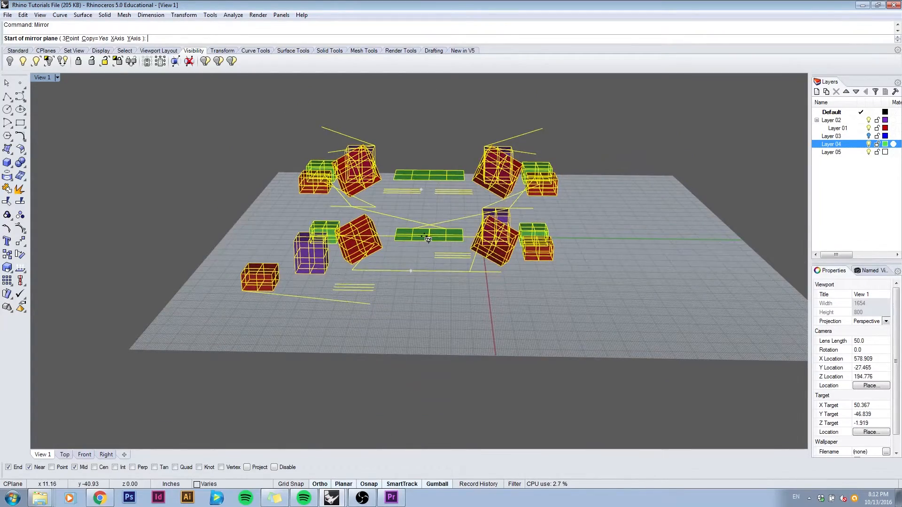
left_click(425, 238)
right_click_drag(424, 302, 305, 299)
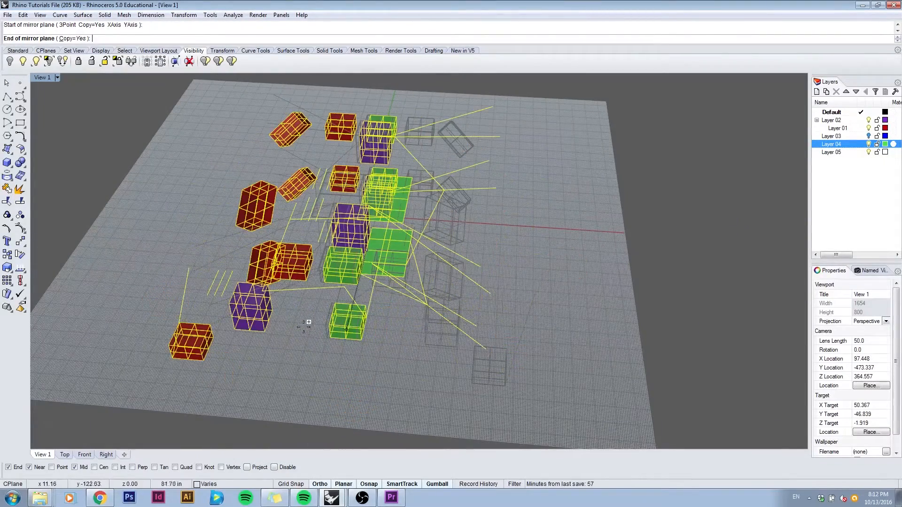
right_click_drag(375, 328, 276, 324)
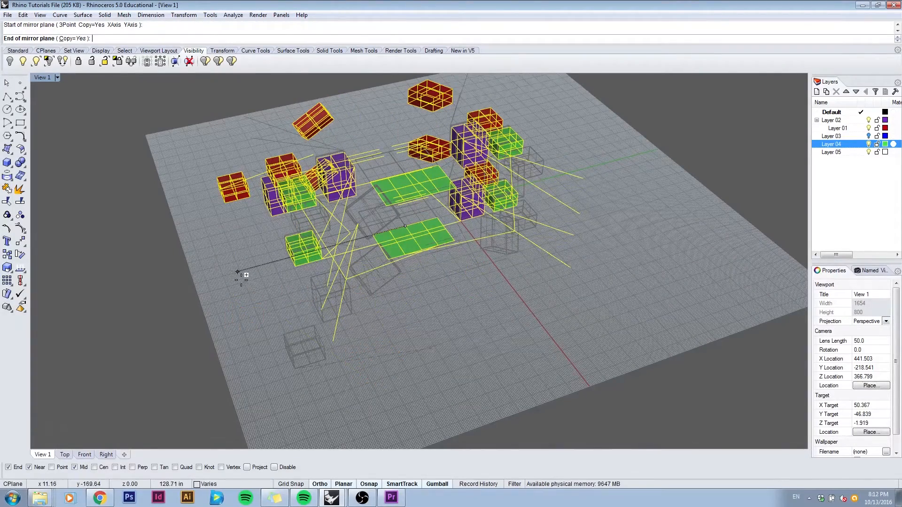
left_click(224, 278)
Step: Examine the mirrored boxes, surfaces and lines from several angles
right_click_drag(224, 281, 331, 286)
right_click_drag(398, 309, 427, 295)
left_click(440, 342)
right_click_drag(440, 342, 475, 291)
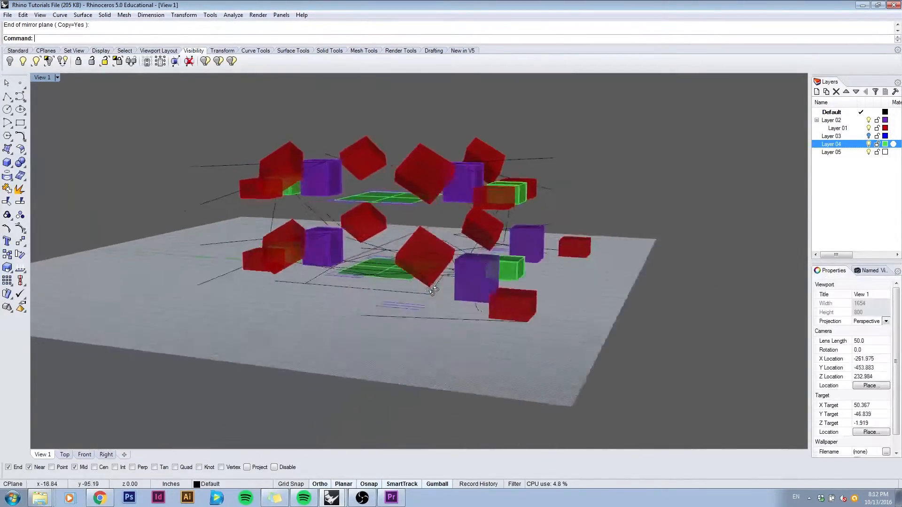
scroll(389, 256, "up", 7)
scroll(427, 256, "down", 8)
right_click_drag(389, 256, 447, 273)
scroll(479, 269, "up", 4)
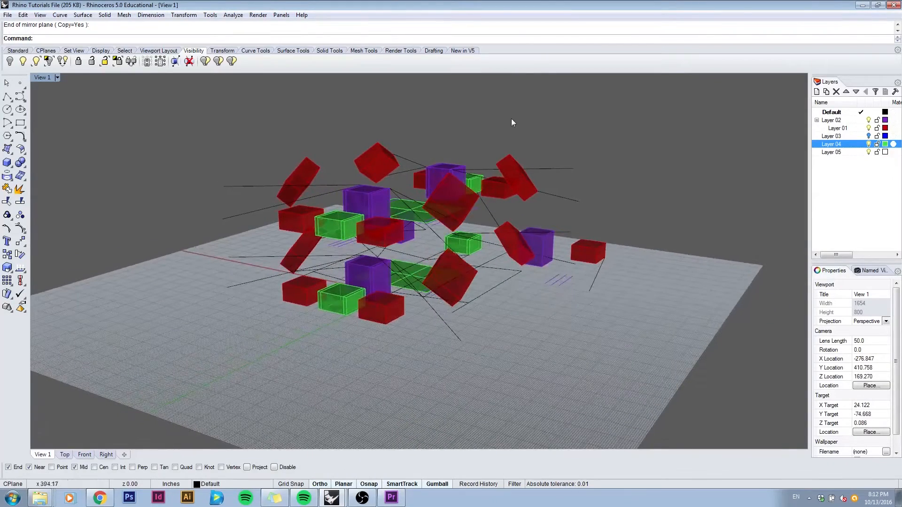
Step: Select all objects and copy them about 28 inches straight up with Vertical set to Yes, starting from the lower front red box's bottom corner
left_click_drag(334, 165, 213, 112)
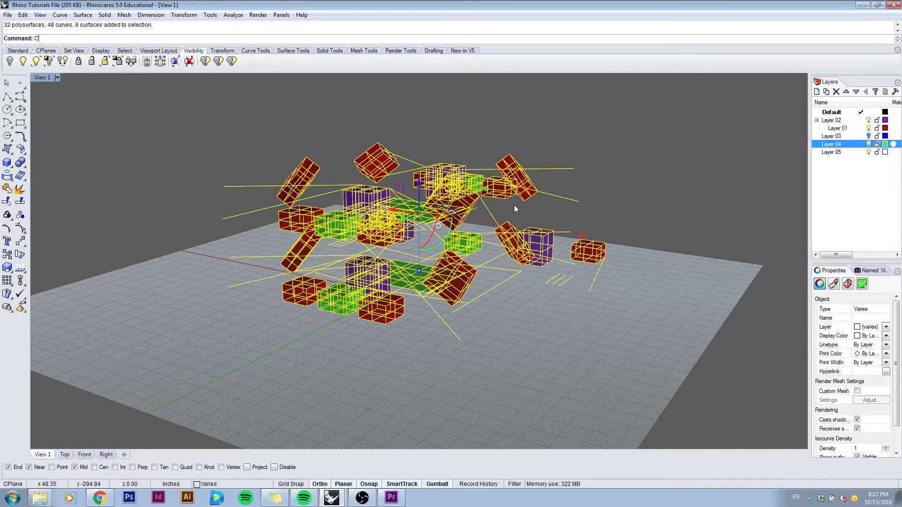
key("Return")
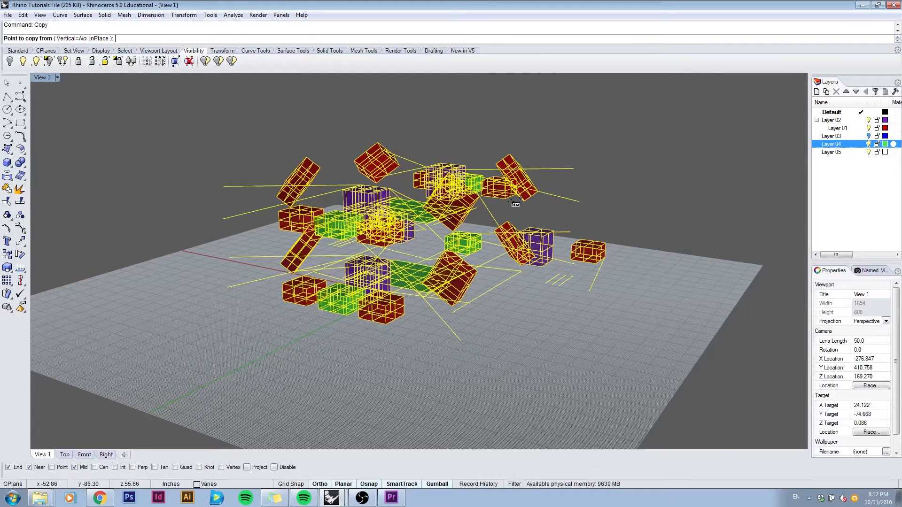
type("v")
key("Return")
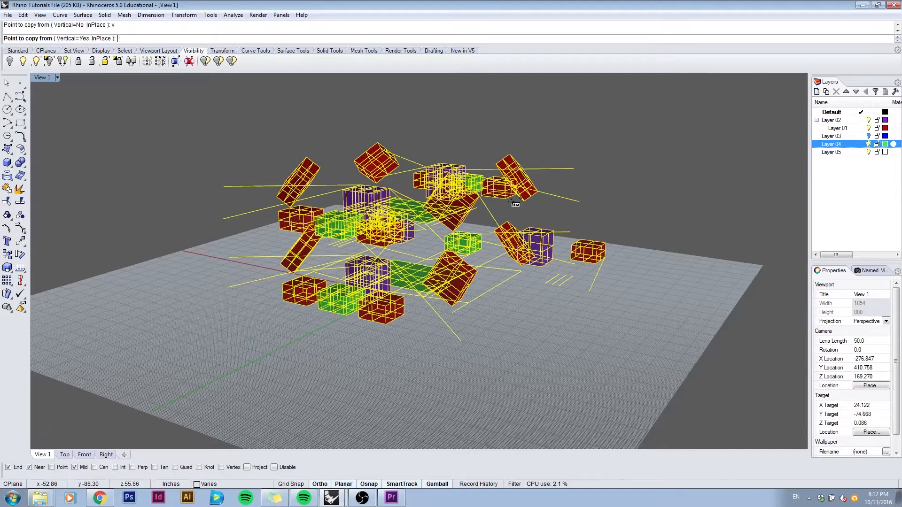
left_click(388, 324)
right_click_drag(388, 324, 718, 206)
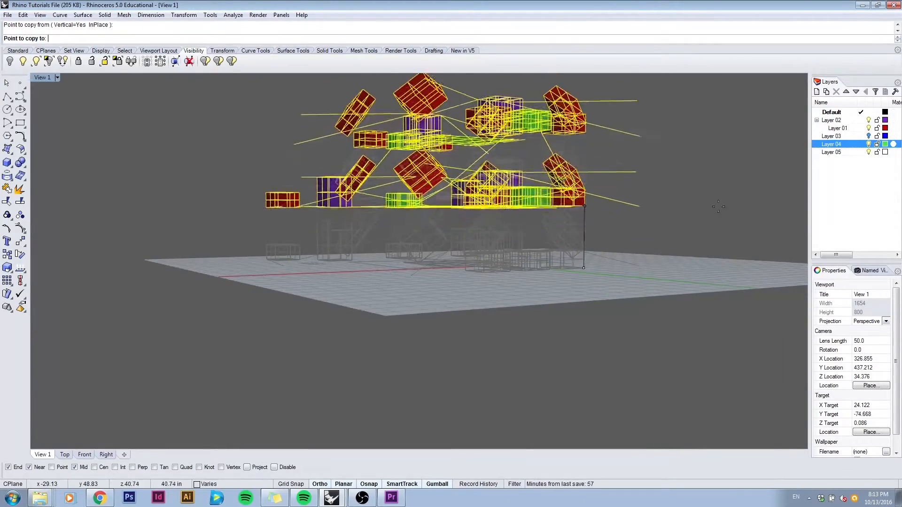
left_click(710, 229)
right_click_drag(710, 230, 530, 271)
key("Return")
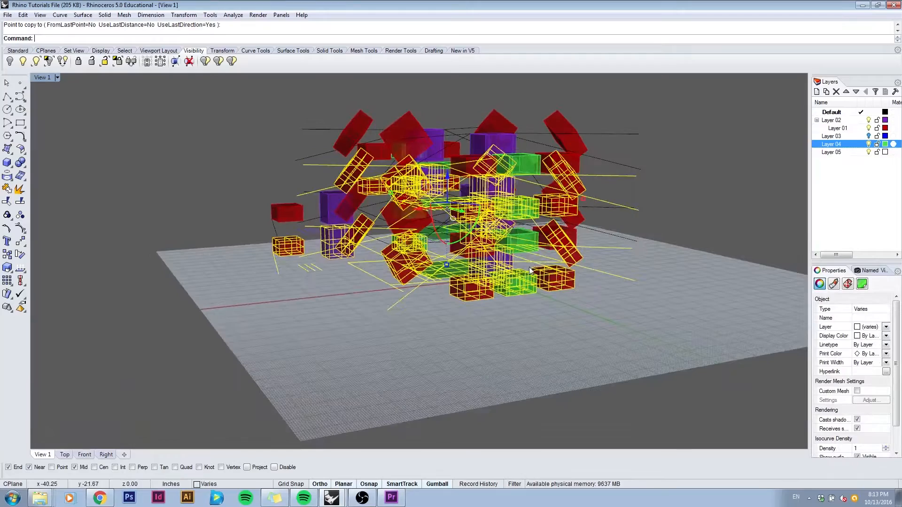
Step: Copy the selected objects 100 inches straight up from the red box's bottom outer corner with Vertical left at No
type("Copy")
key("Return")
right_click_drag(530, 271, 605, 277)
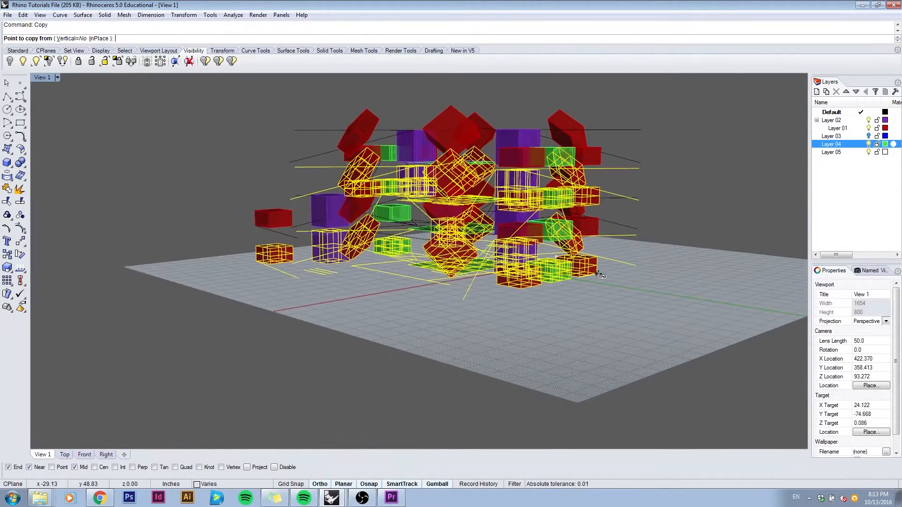
left_click(597, 273)
right_click_drag(584, 222, 614, 277)
scroll(593, 205, "up", 6)
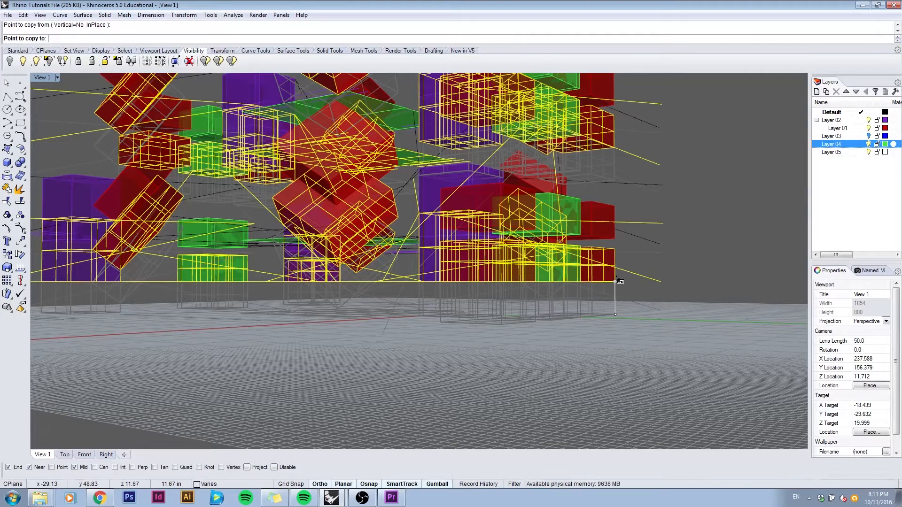
scroll(615, 202, "down", 4)
right_click_drag(615, 201, 569, 216)
scroll(616, 187, "down", 2)
right_click_drag(566, 211, 554, 157)
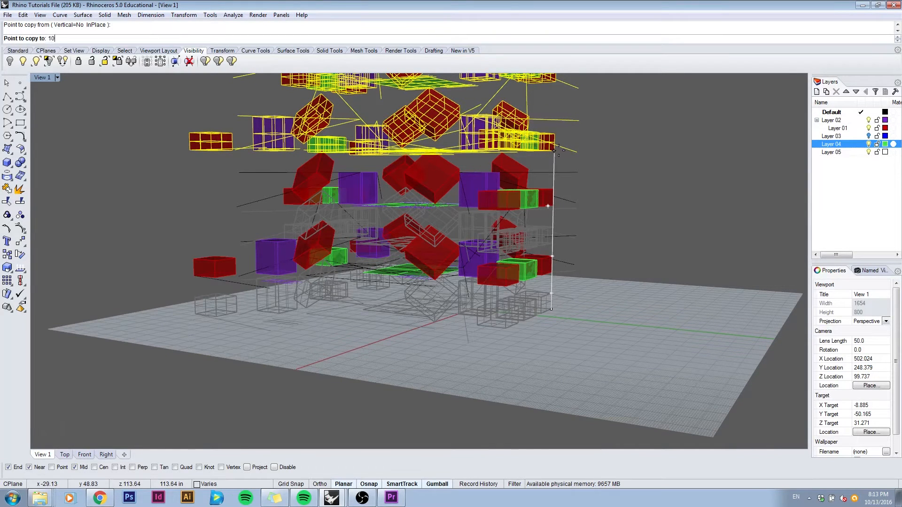
key("Return")
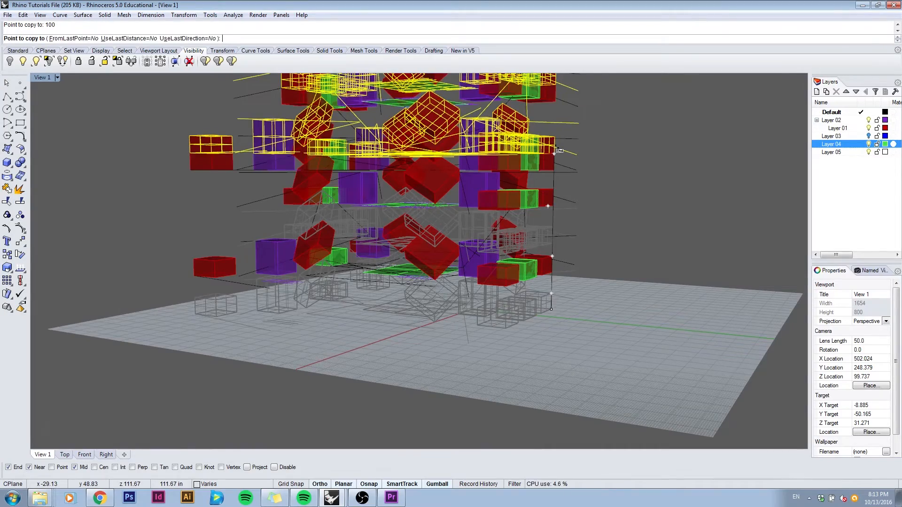
right_click_drag(552, 156, 545, 206, "shift")
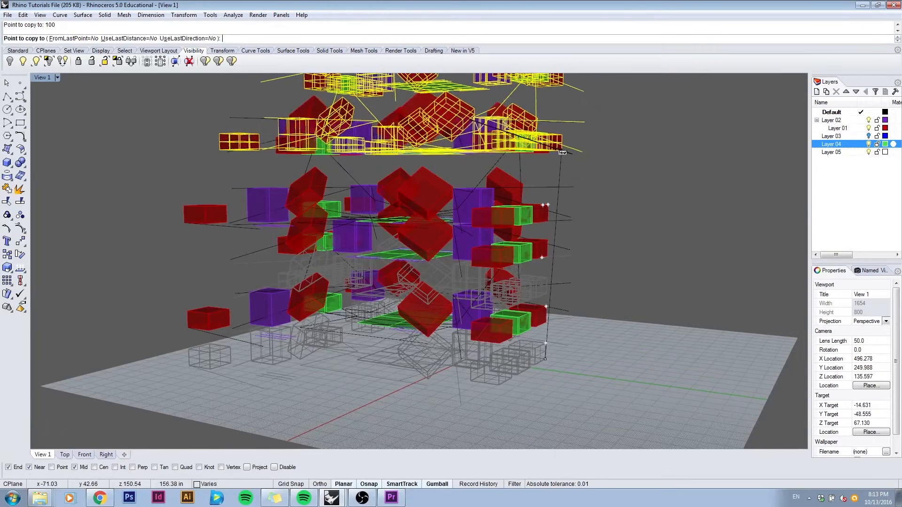